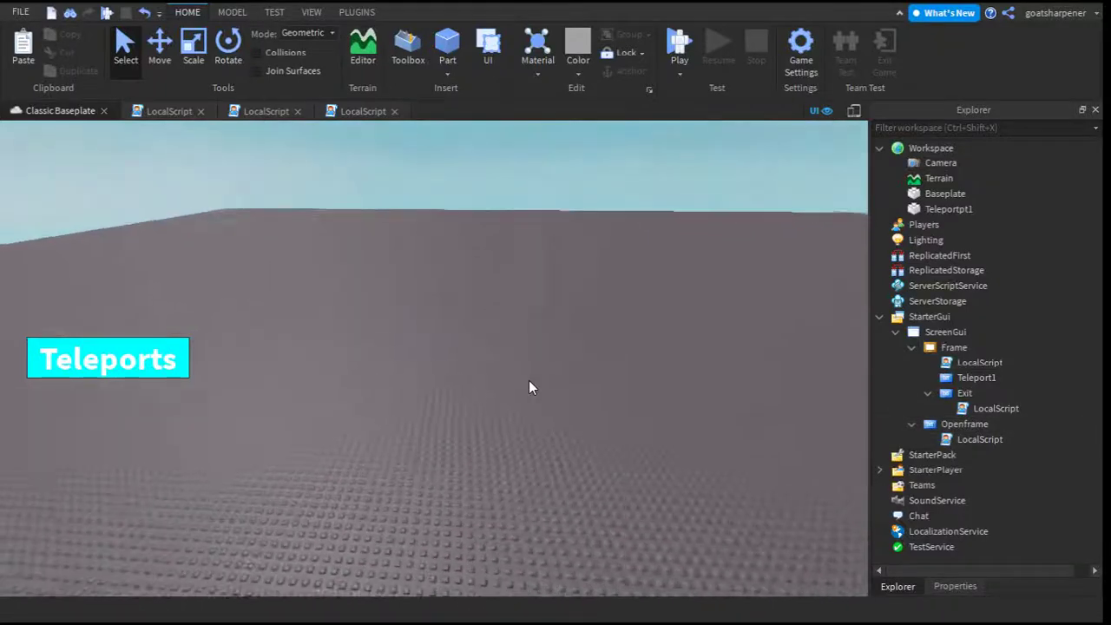
Step: Open the LocalScript inside Frame
key(q)
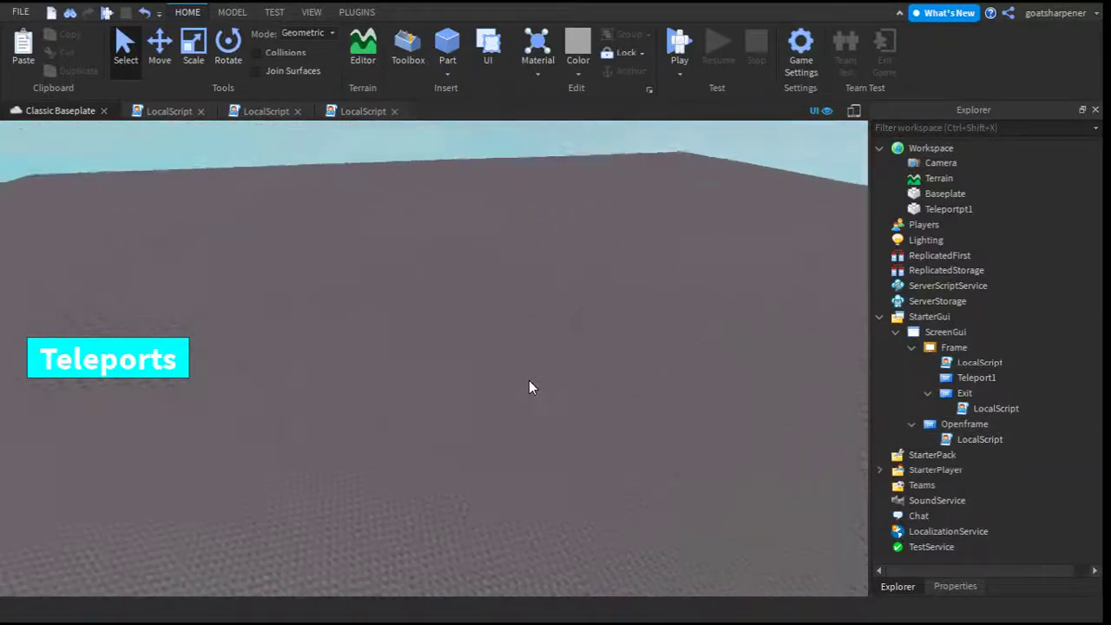
key(e)
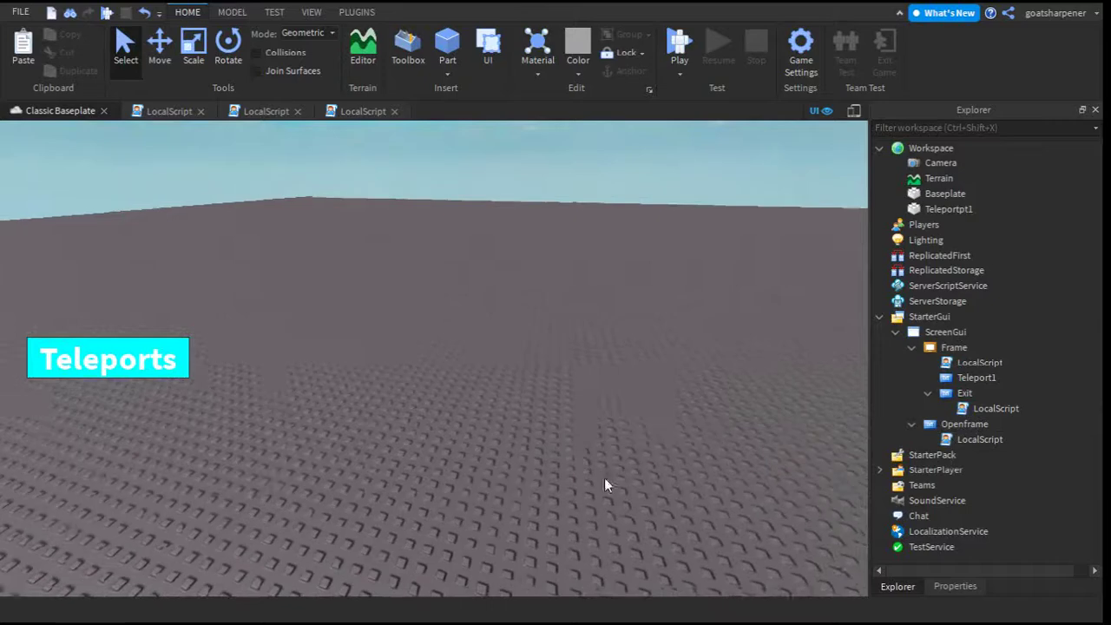
key(e)
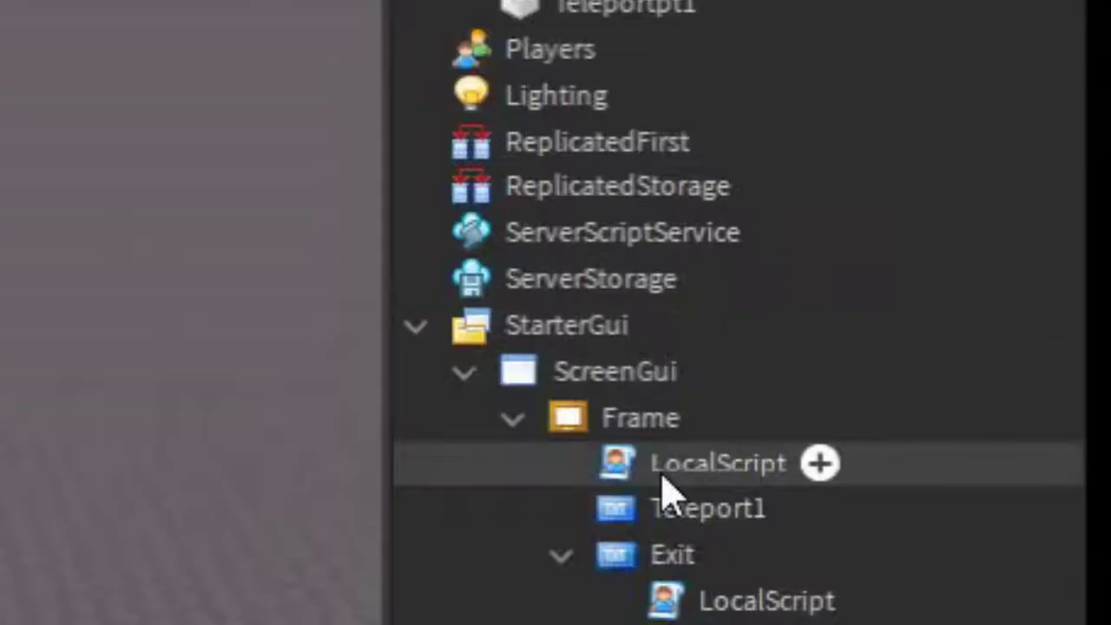
click(960, 364)
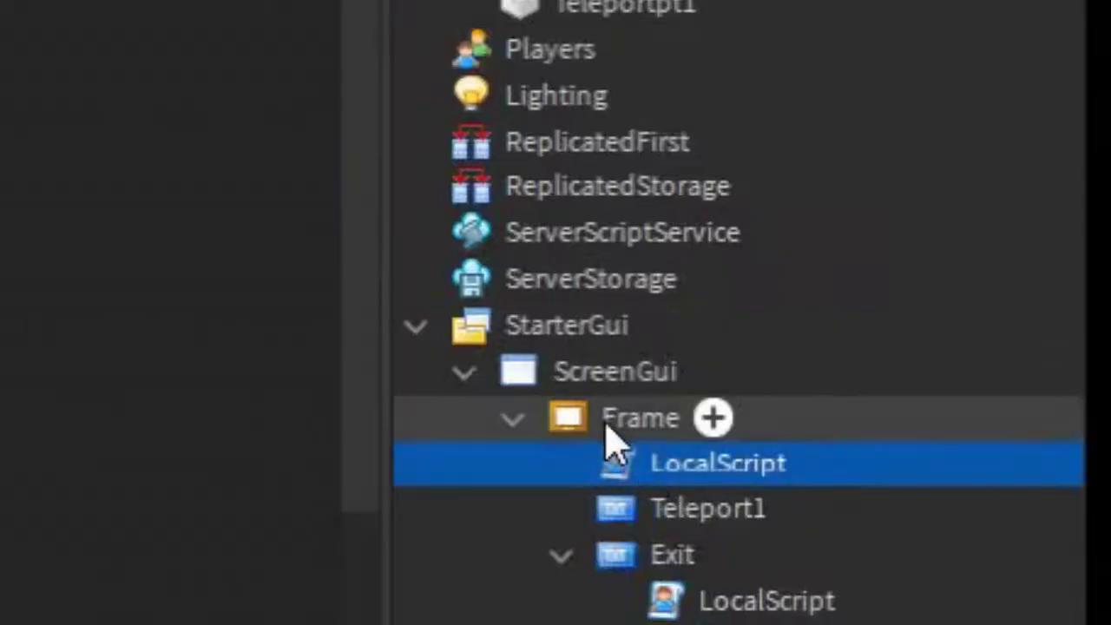
click(615, 421)
click(659, 473)
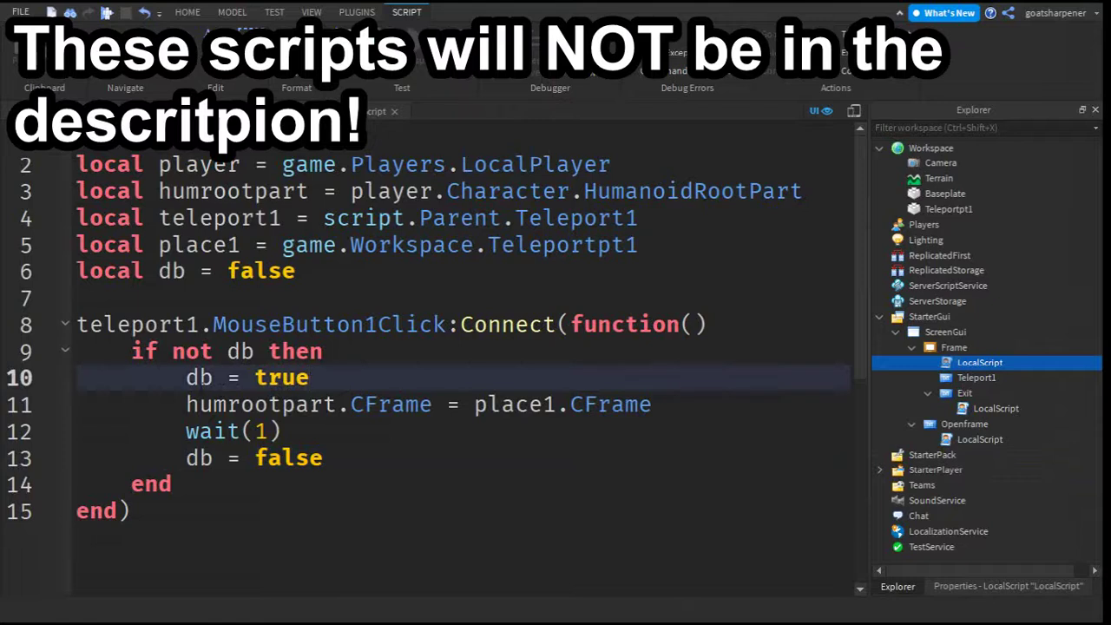
Step: Add script.Parent.Visible = false on a new line after db = true
double_click(199, 377)
click(325, 379)
key(Return)
text(script.P)
key(Tab)
text(.Vi)
key(Tab)
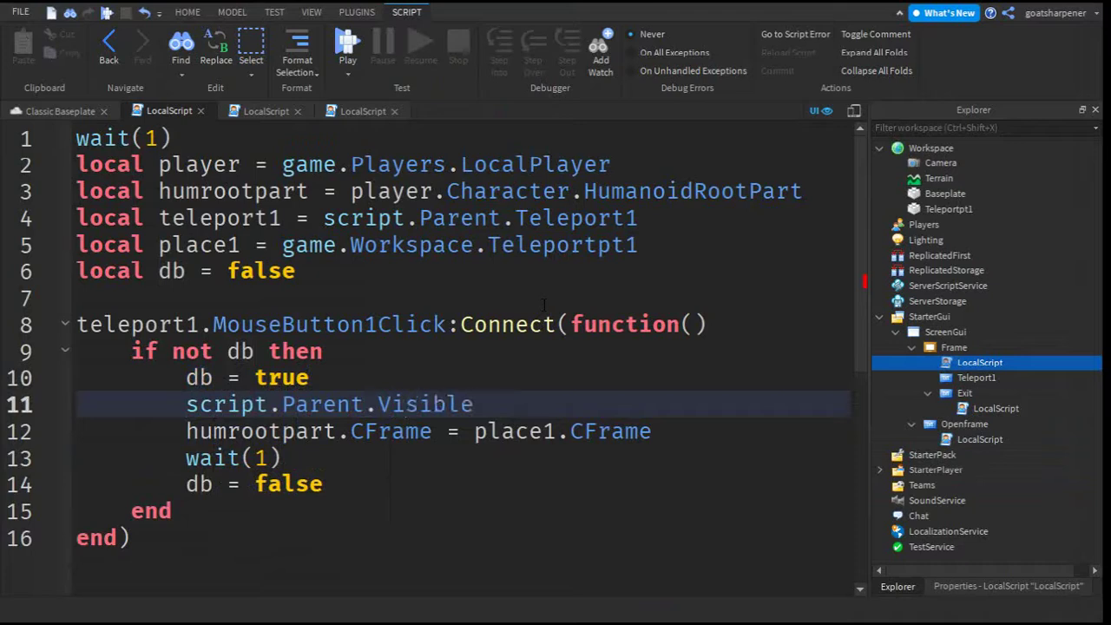
text( = fa)
key(Tab)
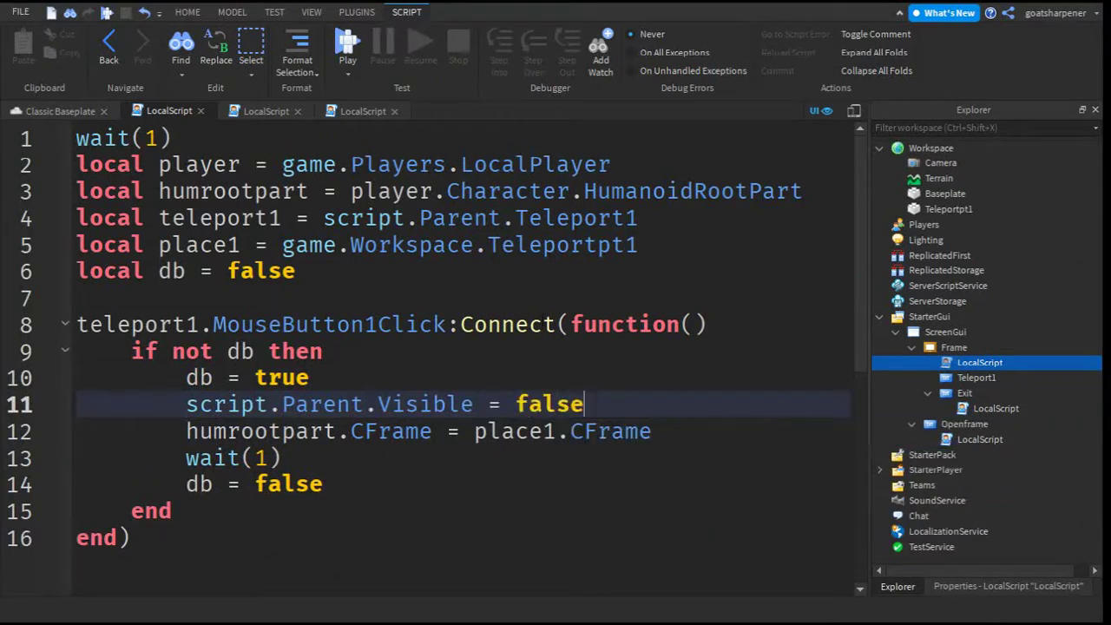
Step: Add script.Parent.Parent.Openframe.Visible = true on the next line
key(Return)
text(script)
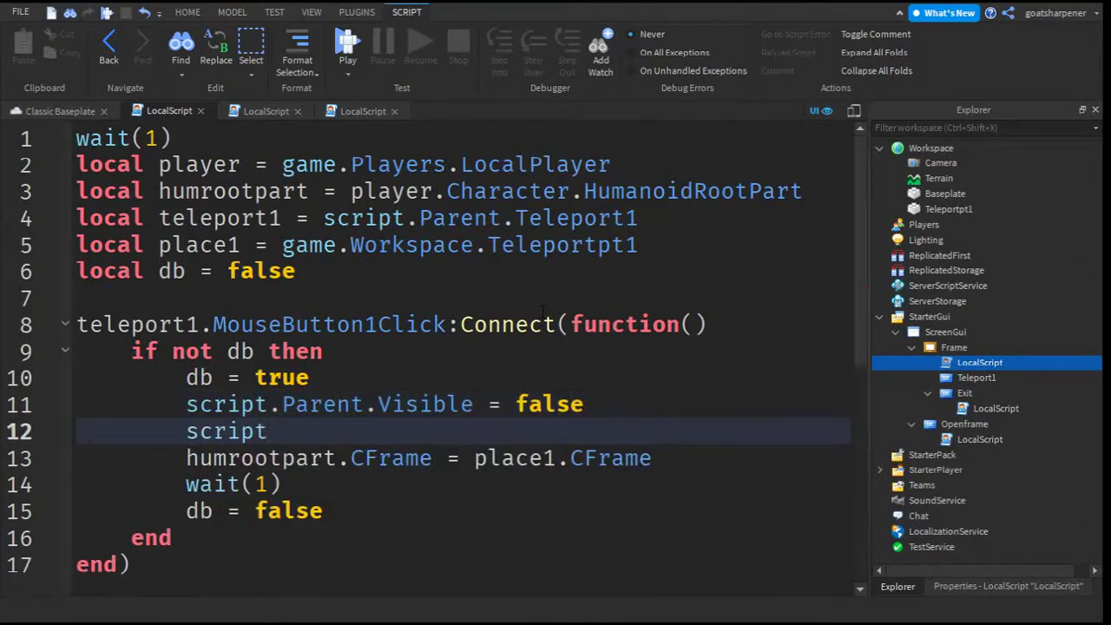
text(.P)
key(Tab)
text(.P)
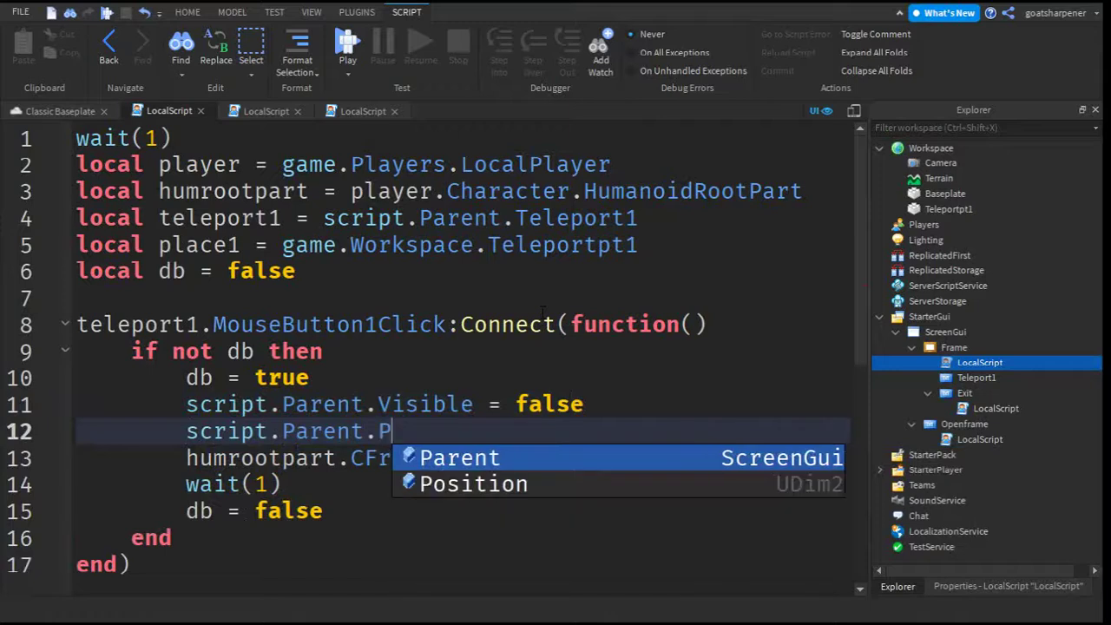
key(Tab)
text(.Op)
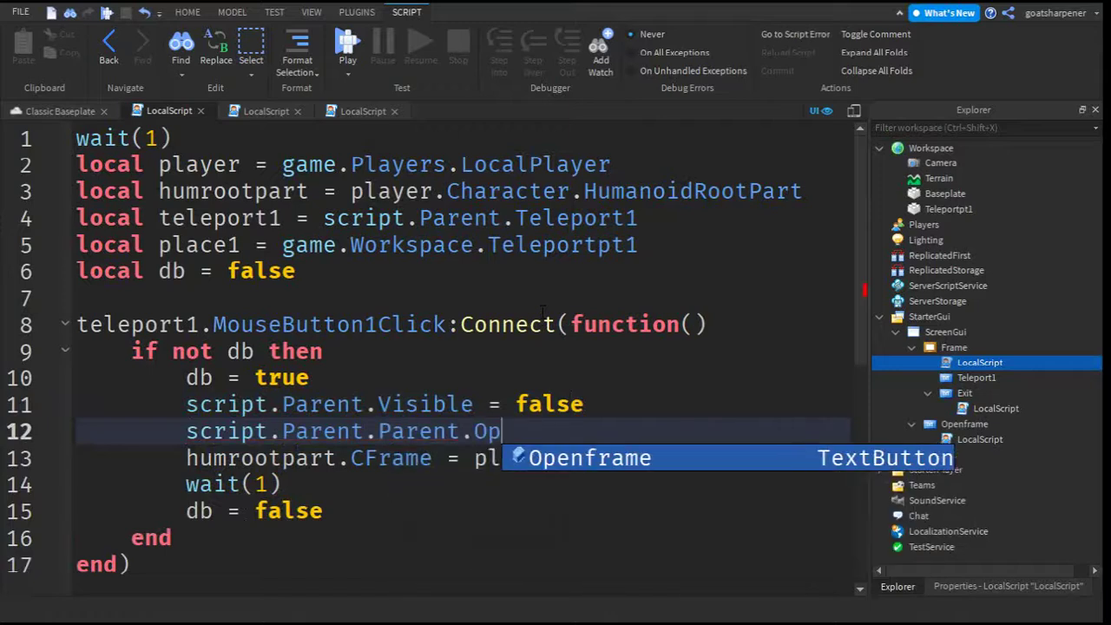
key(Tab)
text(.V)
key(Tab)
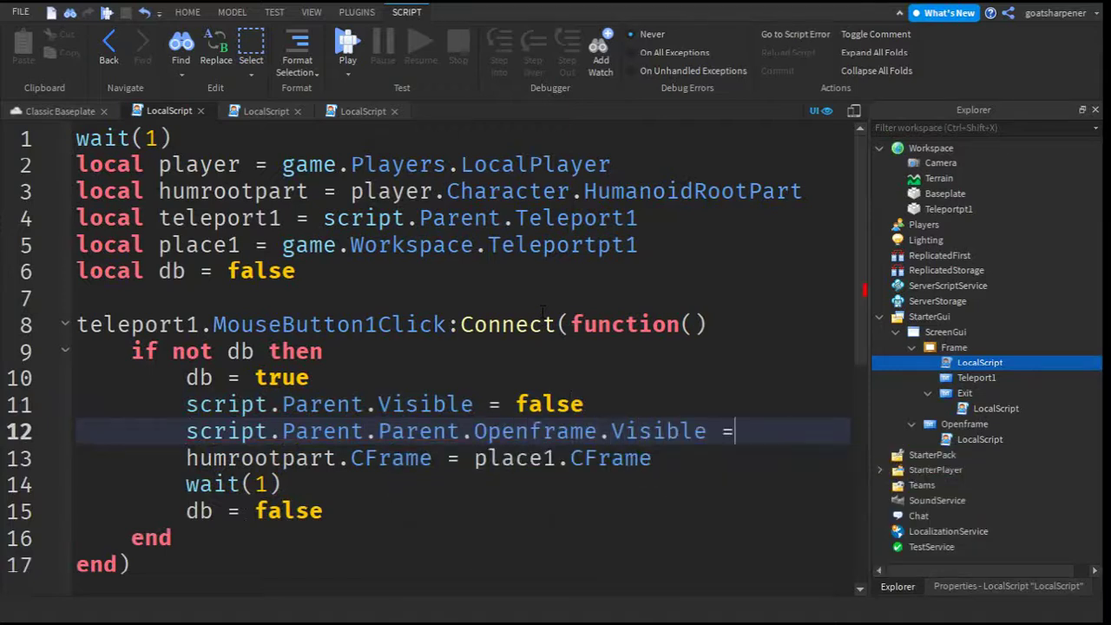
text( t)
key(Tab)
Step: Return to the baseplate scene and reopen Frame's LocalScript
click(526, 491)
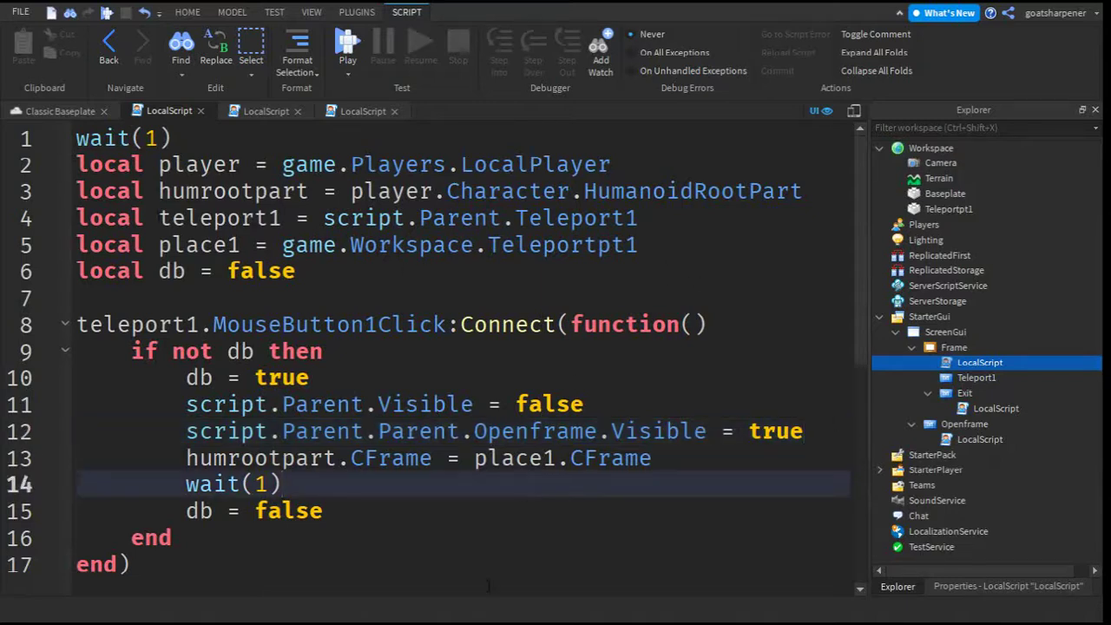
click(41, 111)
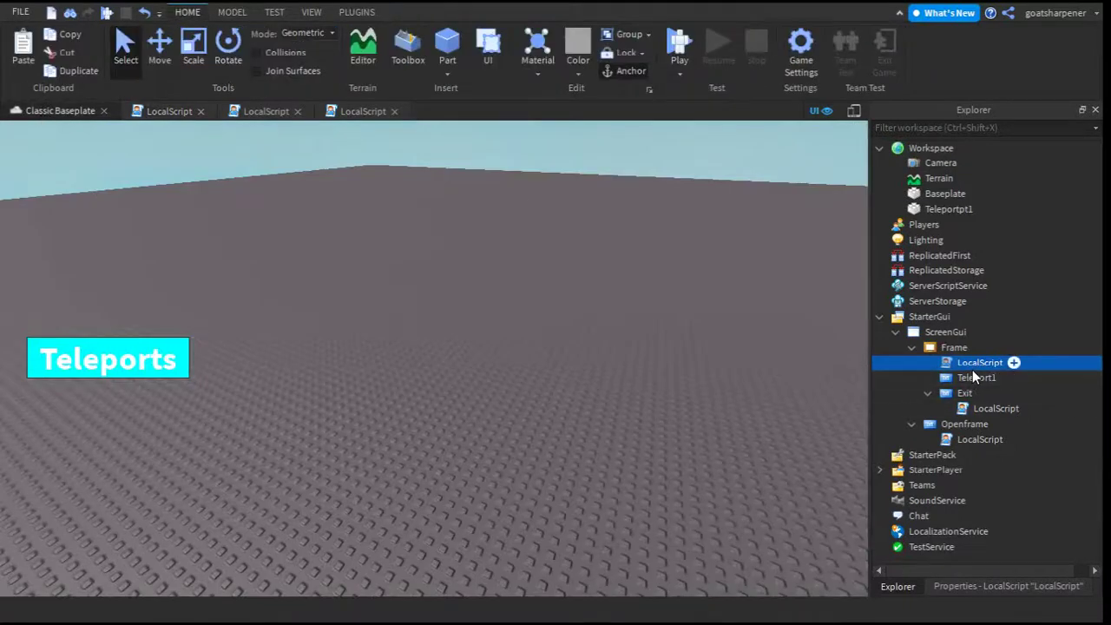
double_click(973, 366)
Step: Tick Visible in the Frame's properties to show the menu frame
click(973, 366)
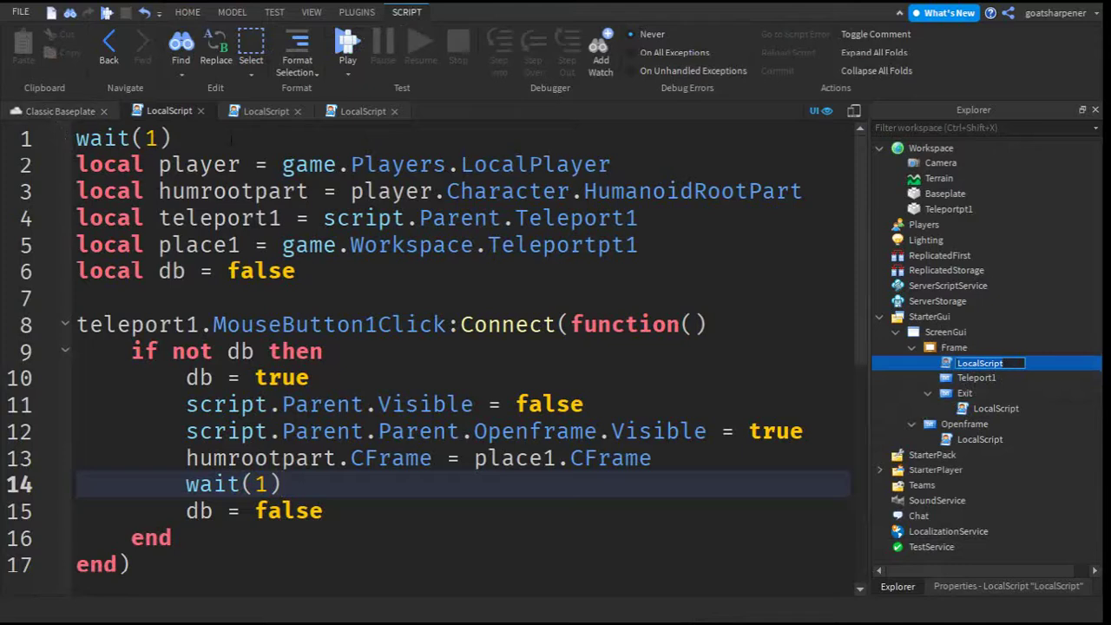
click(60, 111)
mouse_move(608, 349)
right_down()
mouse_move(696, 329)
mouse_move(744, 376)
mouse_move(746, 365)
right_up()
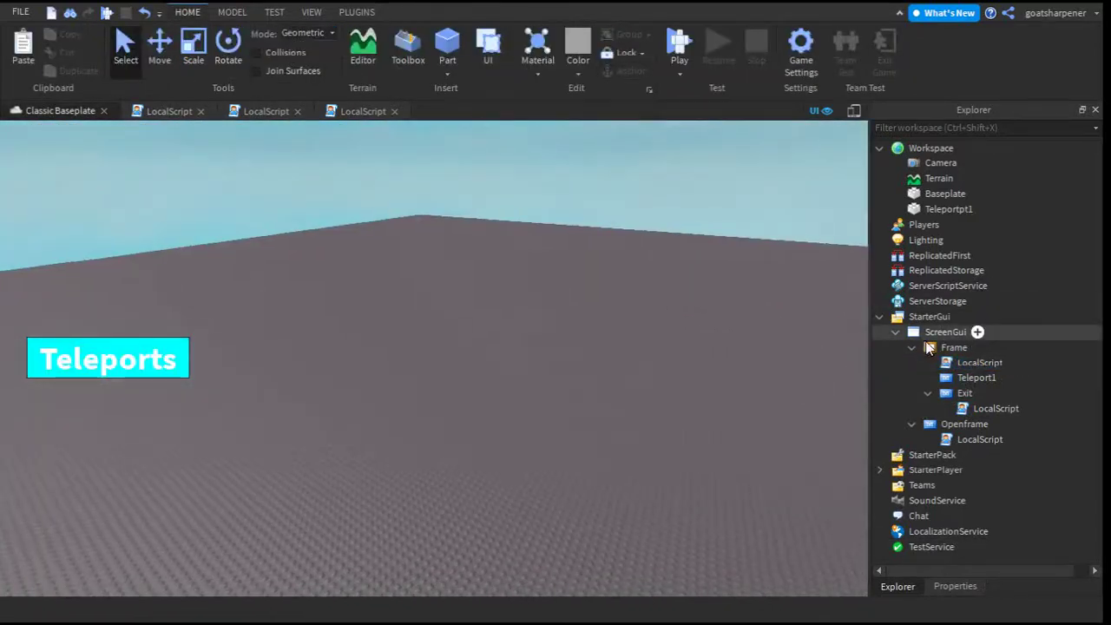
click(953, 347)
click(1011, 595)
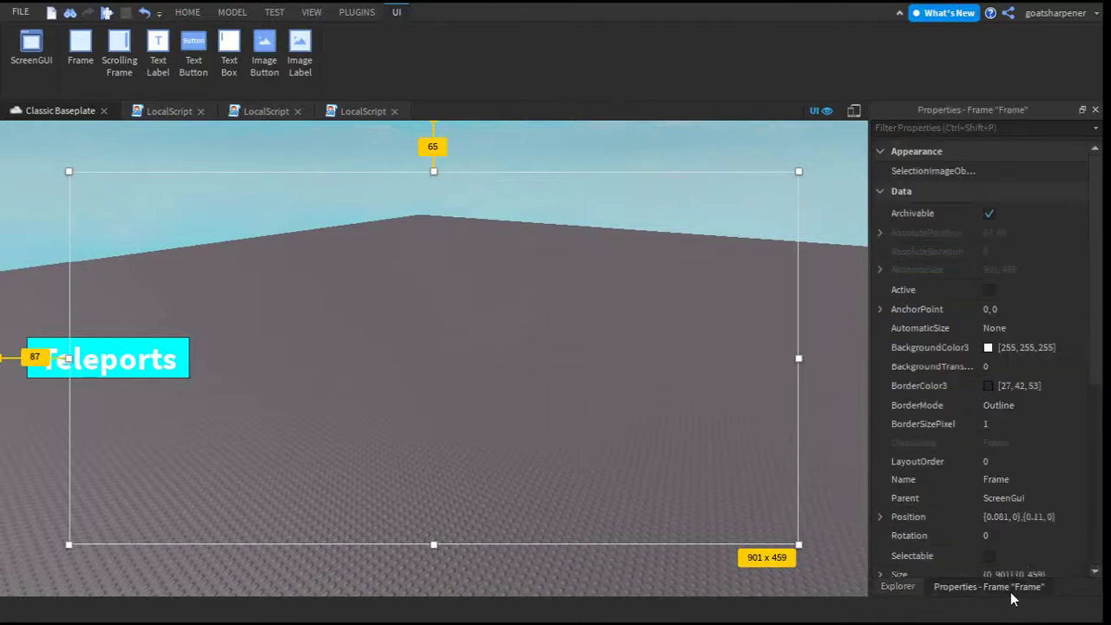
scroll(1059, 416, down, 3)
scroll(1060, 420, down, 5)
click(990, 297)
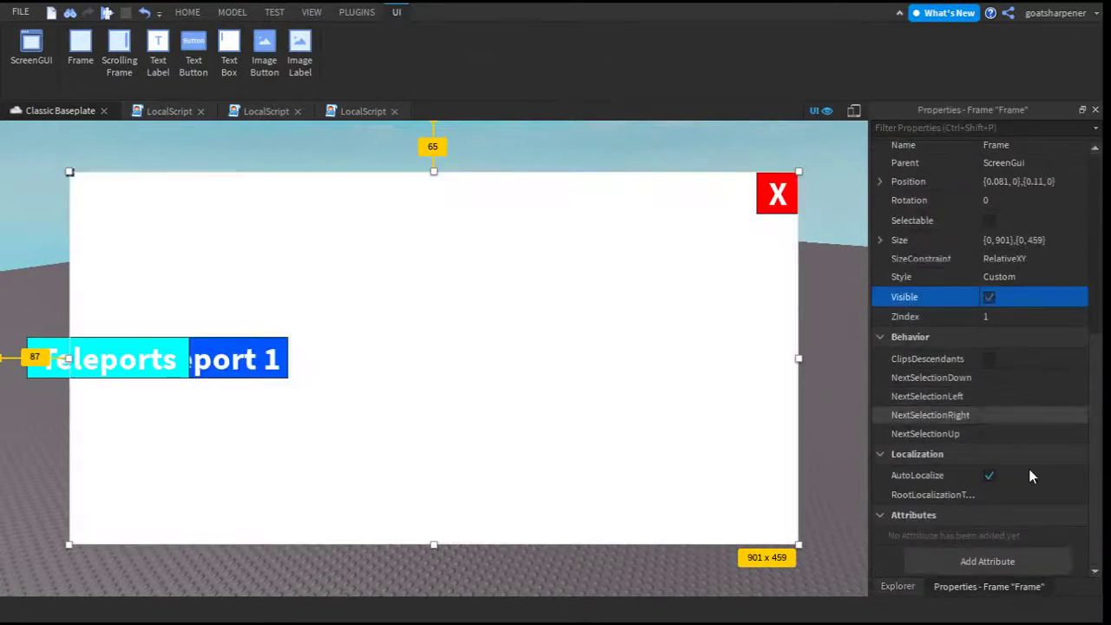
Step: Untick Visible on the Openframe button to hide it
click(918, 590)
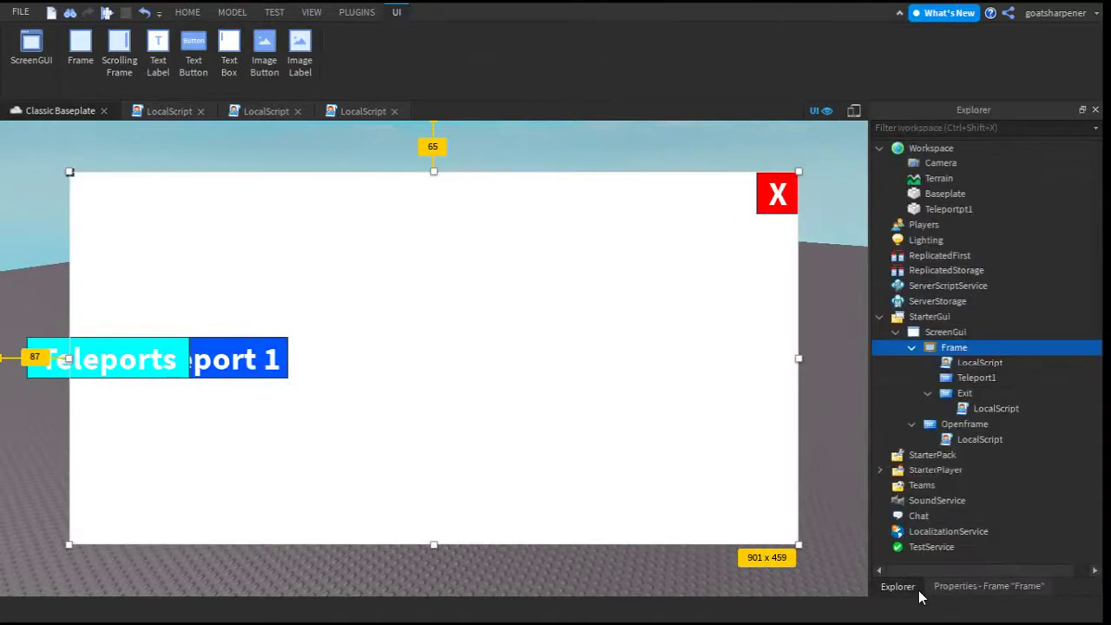
click(963, 423)
click(1007, 587)
click(989, 360)
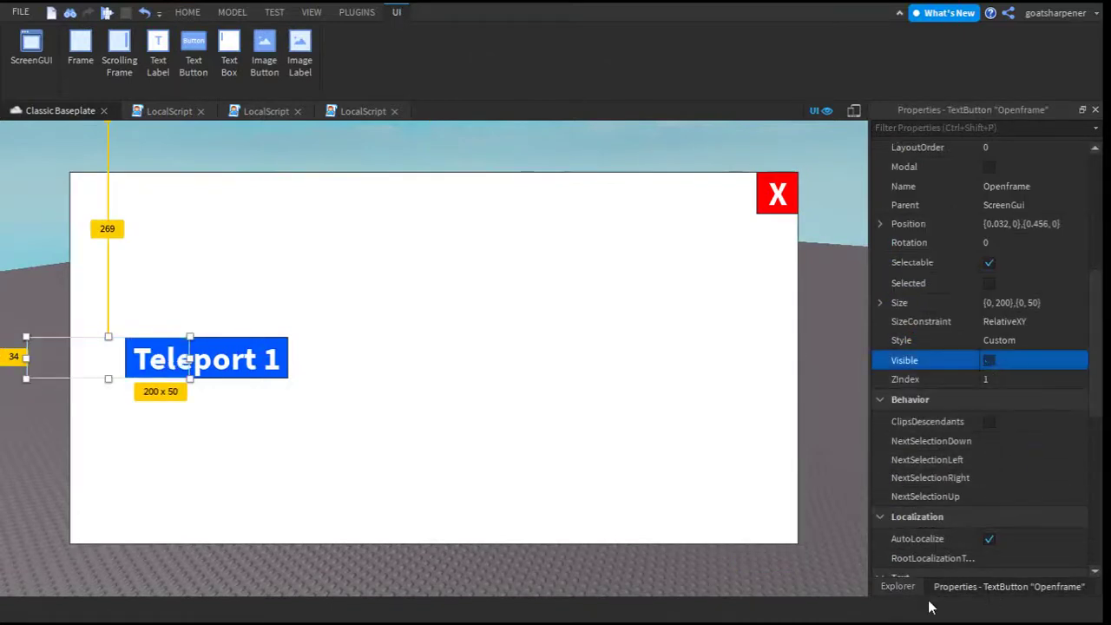
click(899, 586)
click(825, 491)
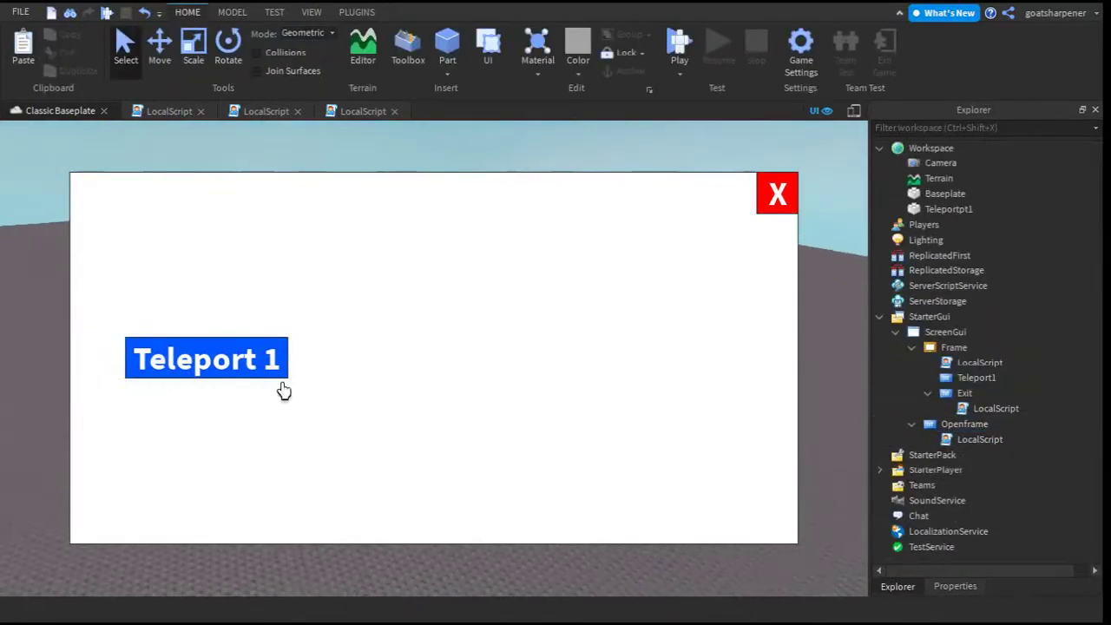
Step: Duplicate Teleport1, place the copy to its right, and rename it Teleport2
click(989, 377)
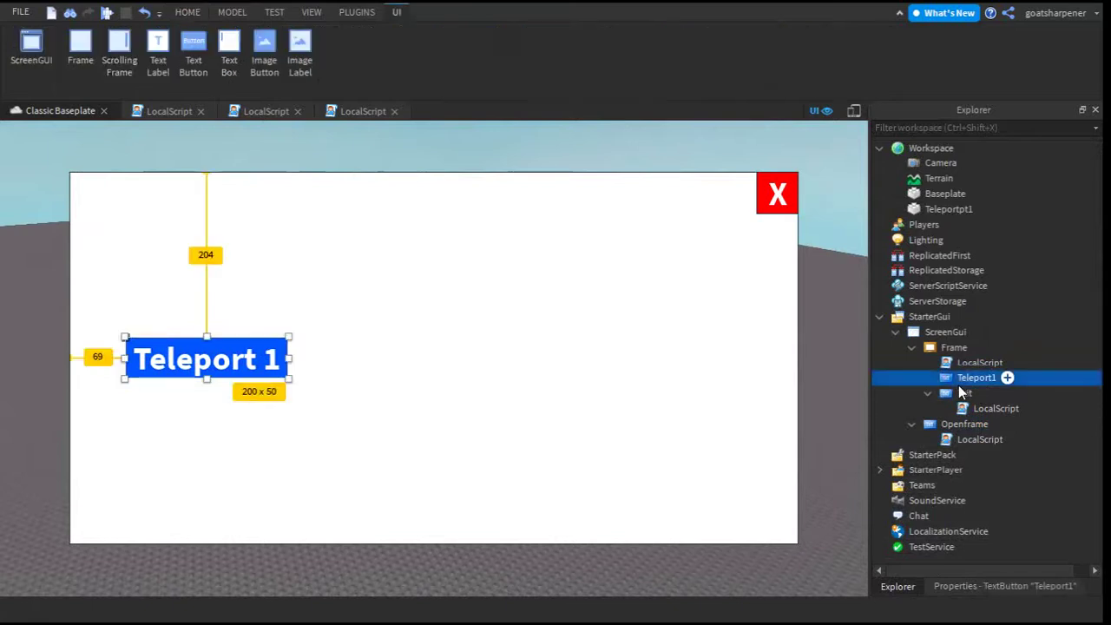
key(ctrl+d)
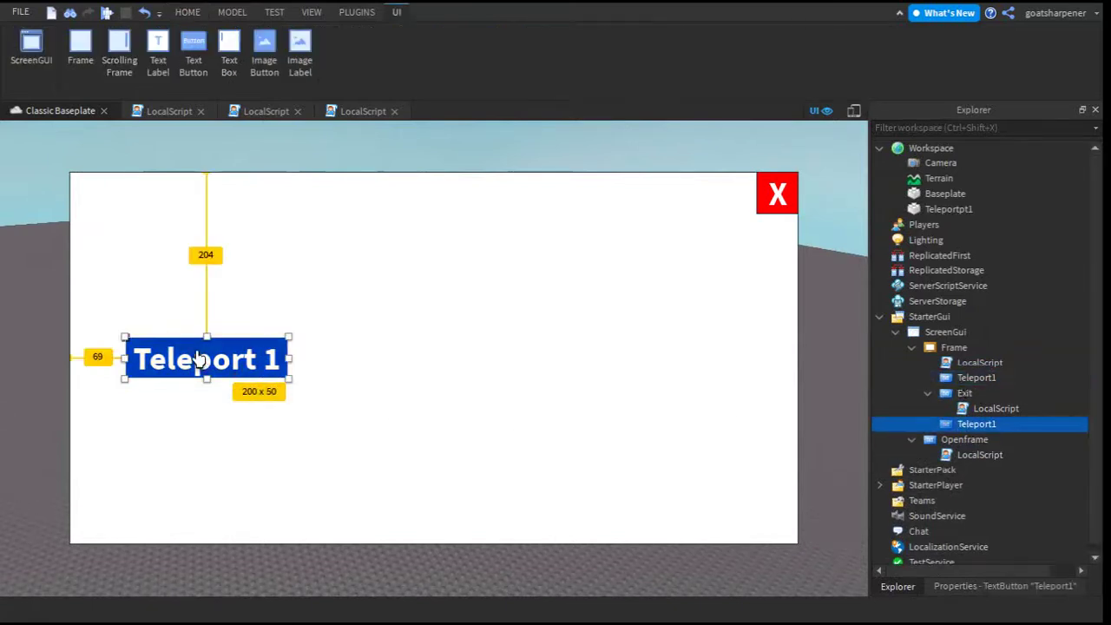
drag(205, 360, 429, 357)
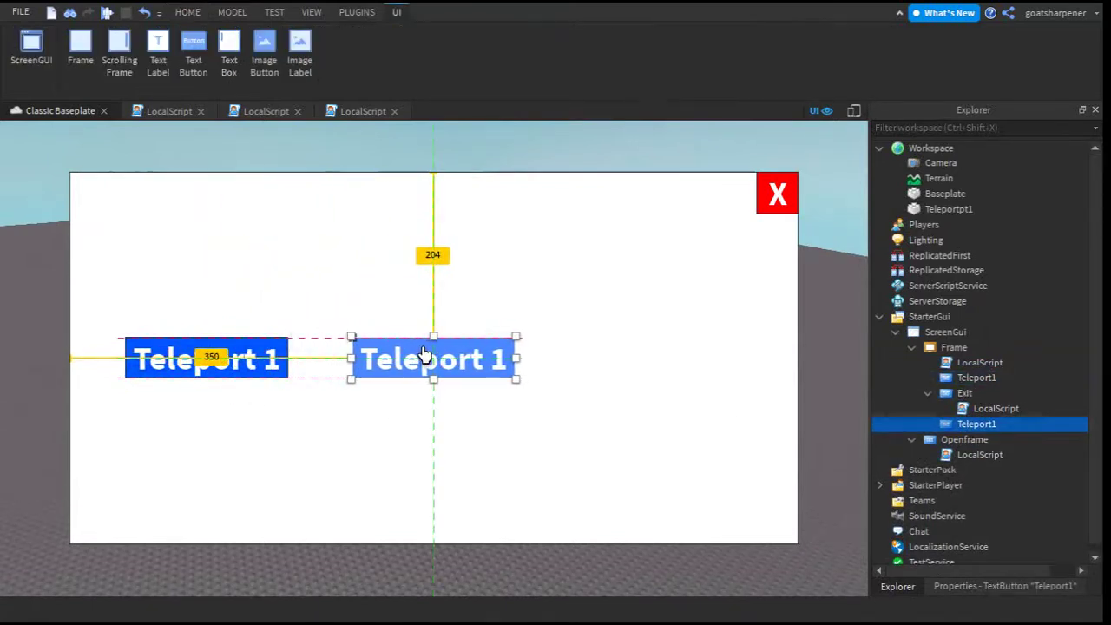
click(588, 446)
click(425, 363)
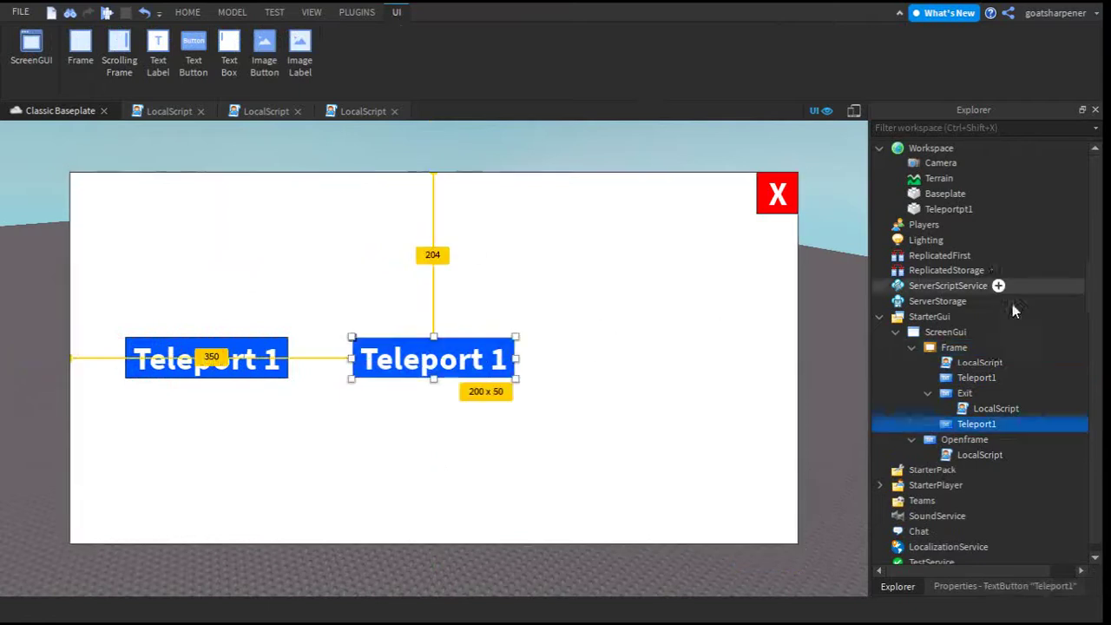
key(F2)
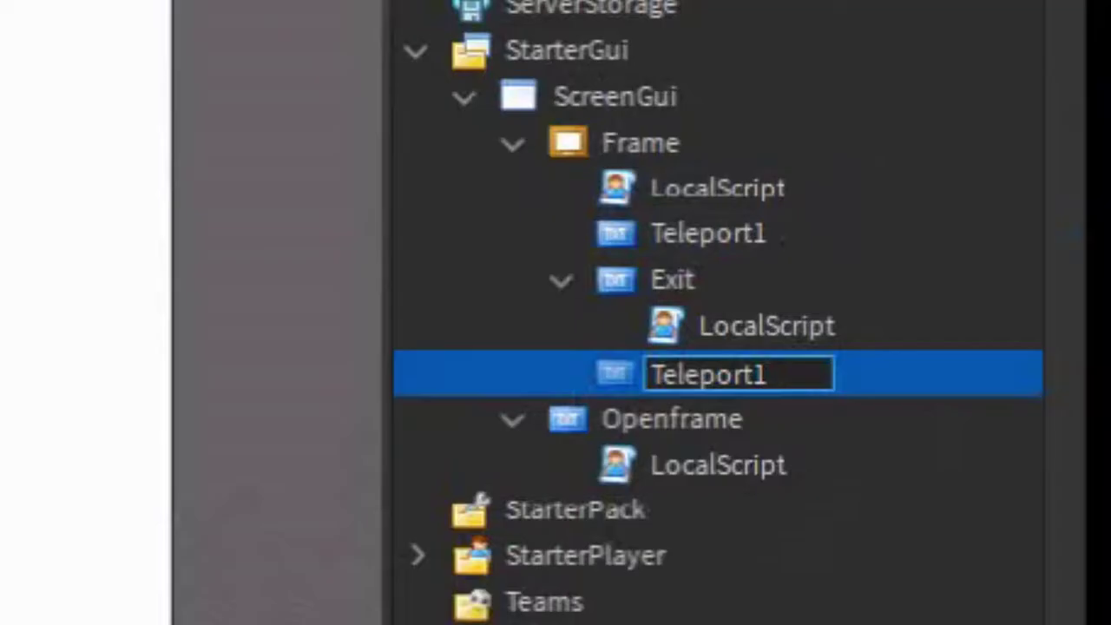
key(BackSpace)
text(2)
key(Return)
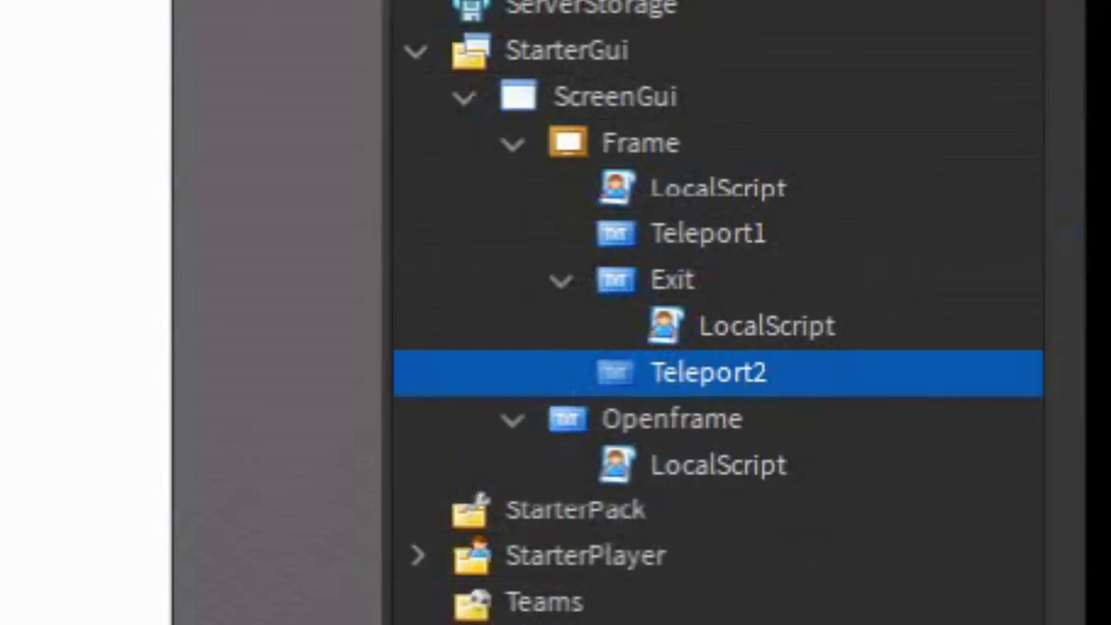
Step: Duplicate Teleport2, align the copy at the right end, and rename it Teleport3
key(ctrl+d)
drag(434, 358, 661, 352)
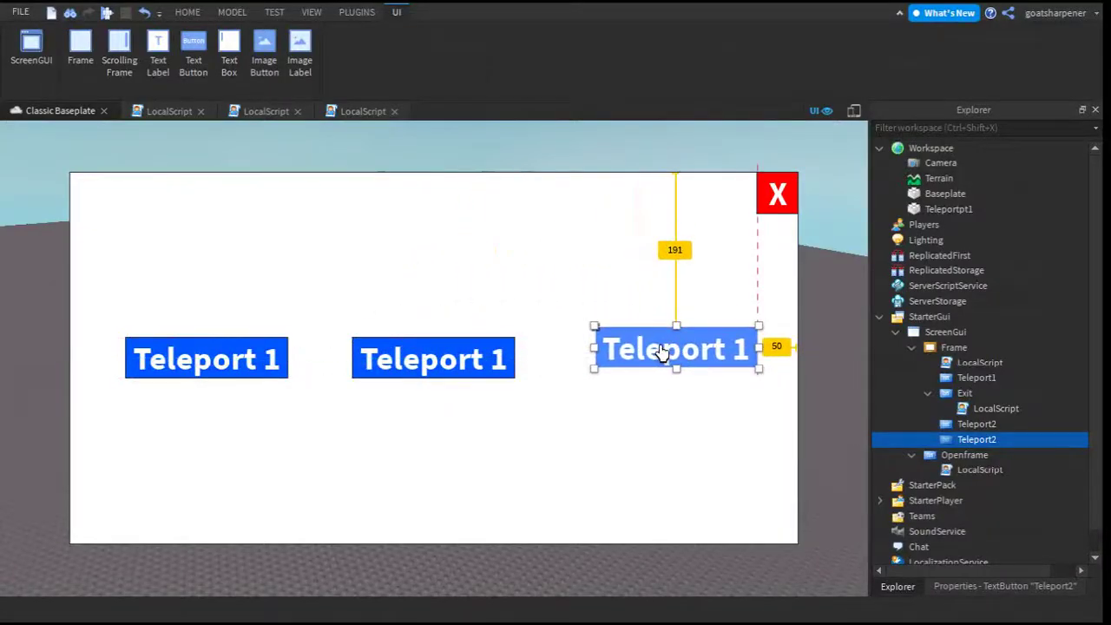
drag(661, 351, 661, 362)
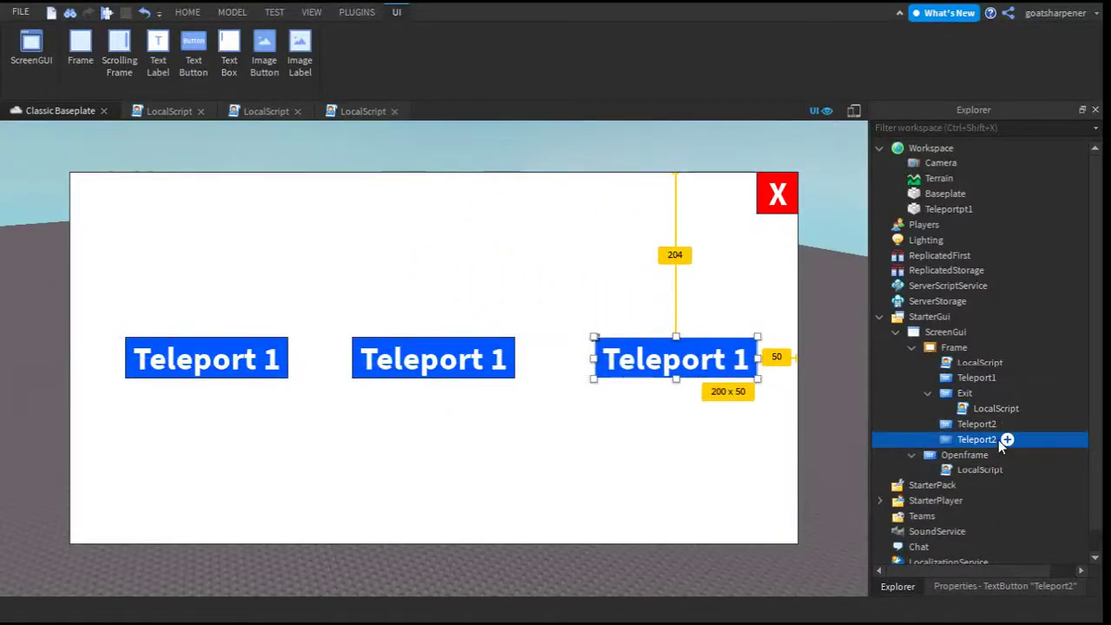
key(F2)
key(BackSpace)
text(3)
key(Return)
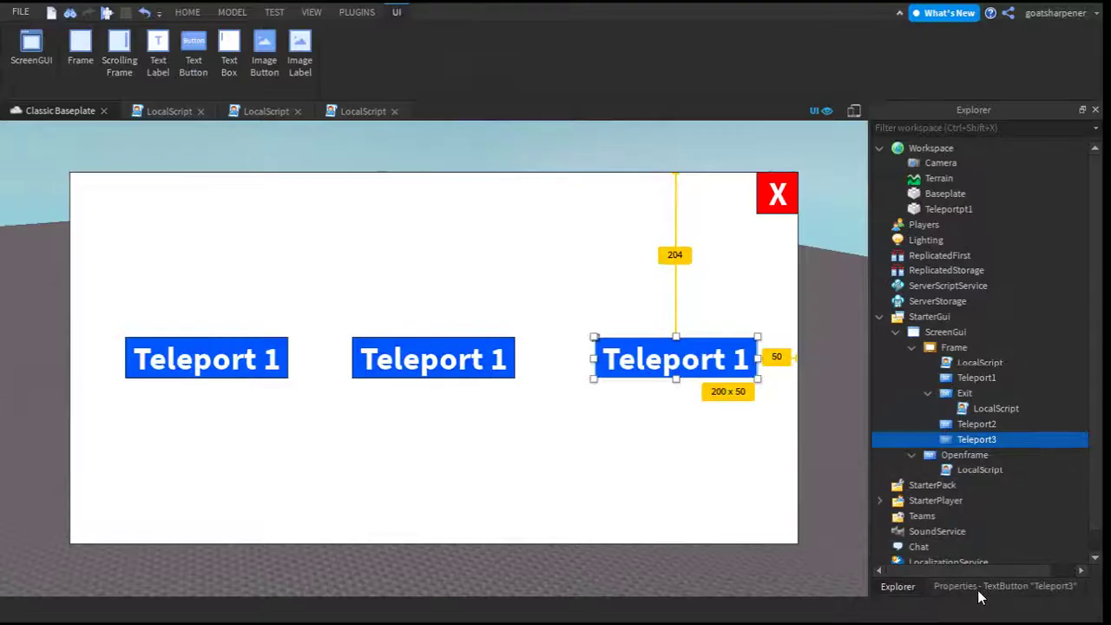
Step: Set the Text of Teleport3 to 'Teleport 3' and Teleport2 to 'Teleport 2'
click(998, 587)
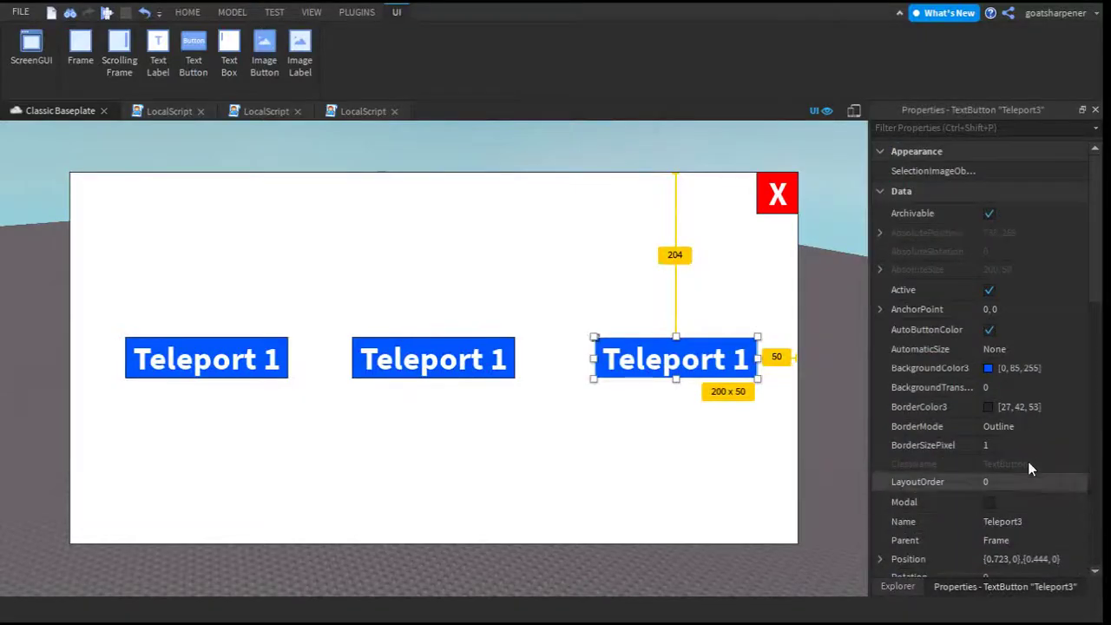
scroll(1027, 469, down, 10)
click(1047, 261)
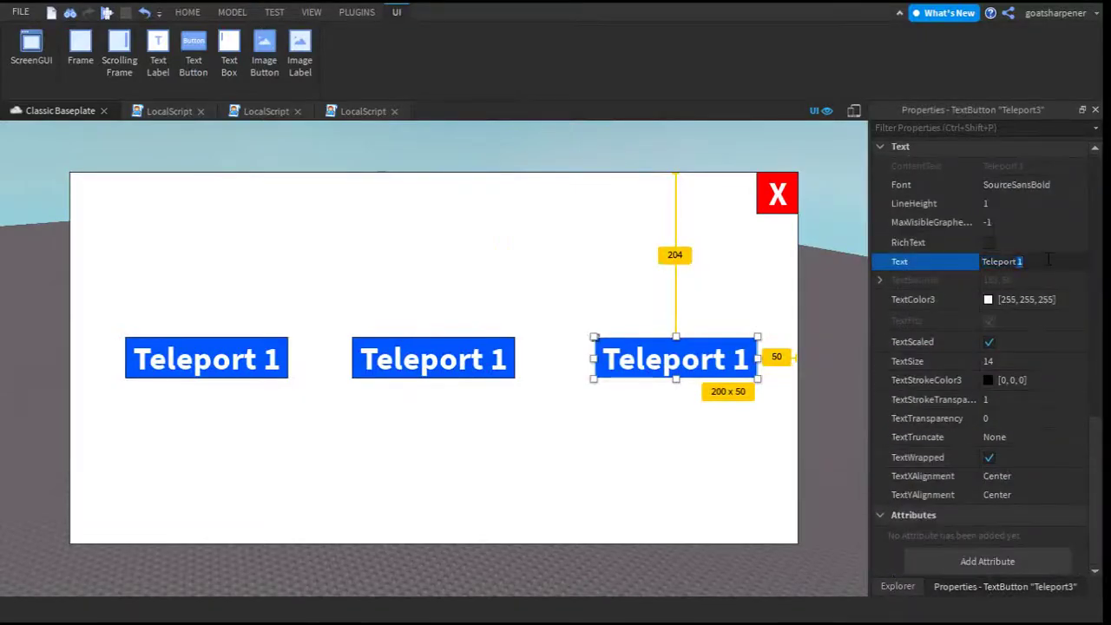
text(3)
key(Return)
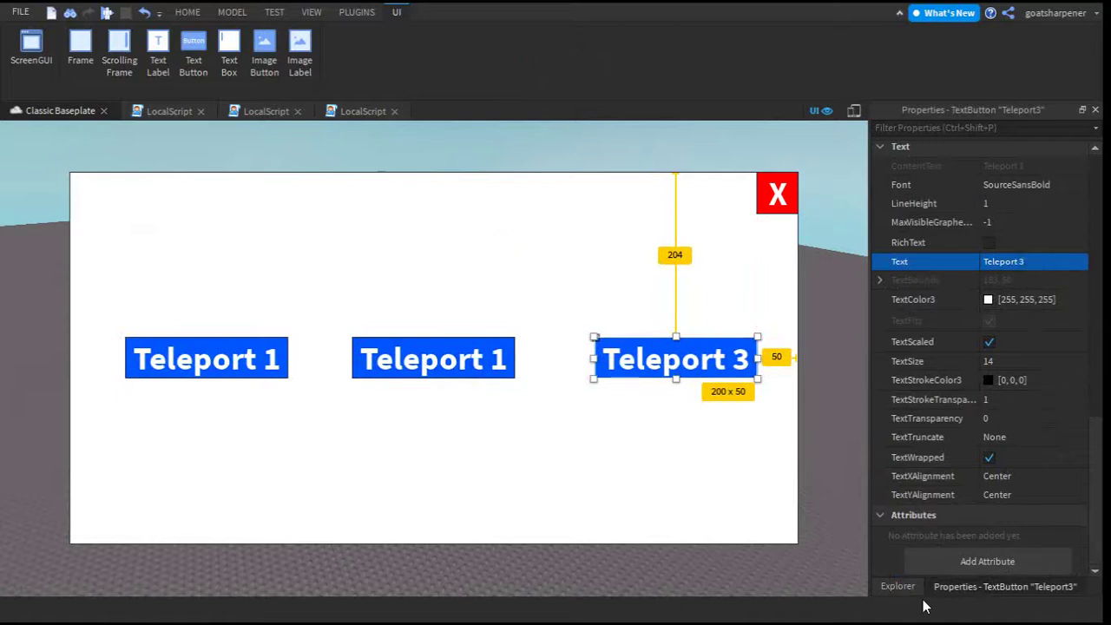
click(903, 587)
click(960, 424)
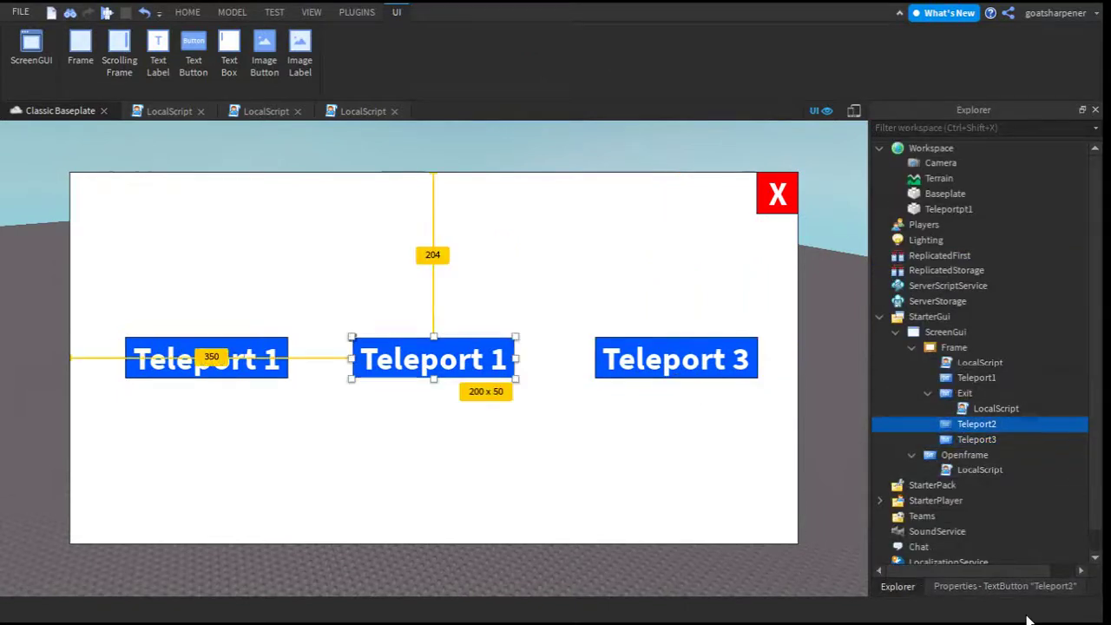
click(1014, 586)
click(1046, 261)
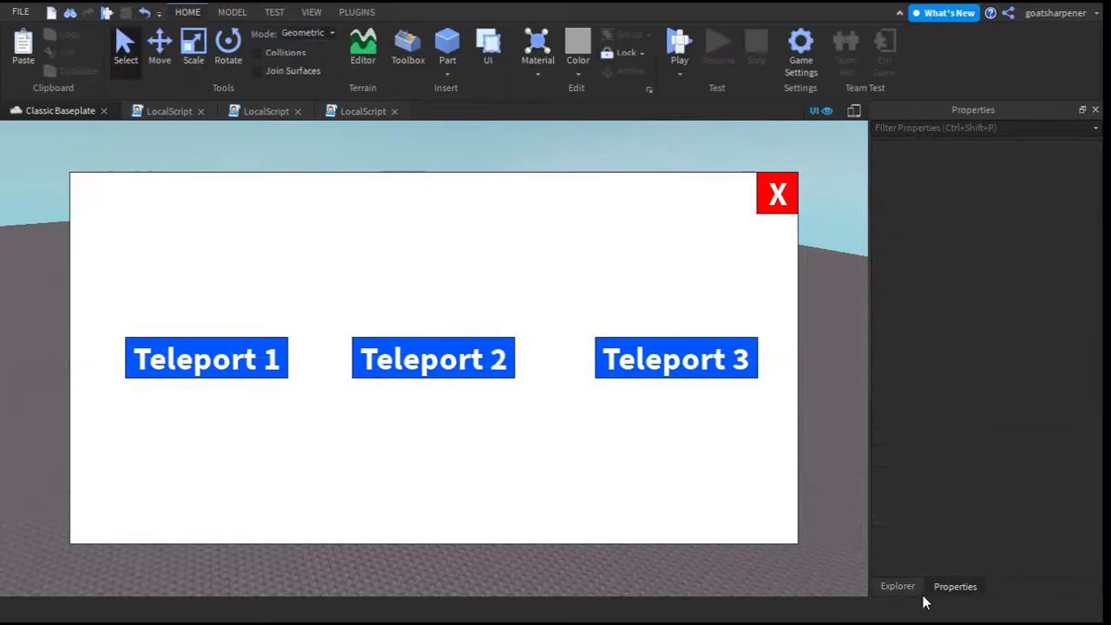
click(903, 587)
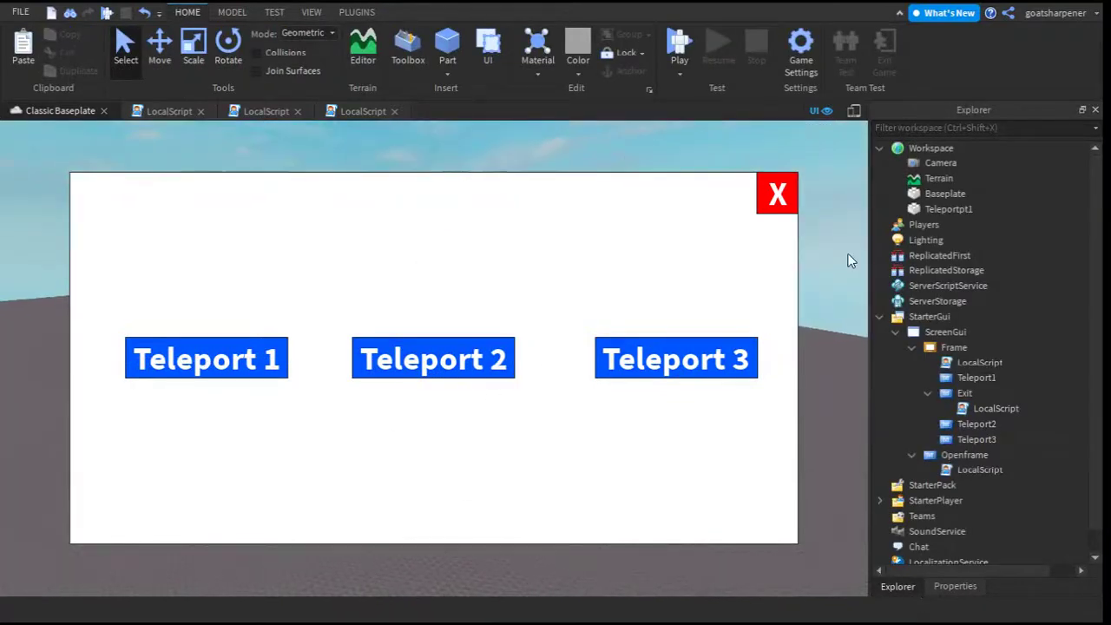
Step: Hide the GUI, duplicate Teleportpt1, and raise the copy with the Move tool
click(824, 111)
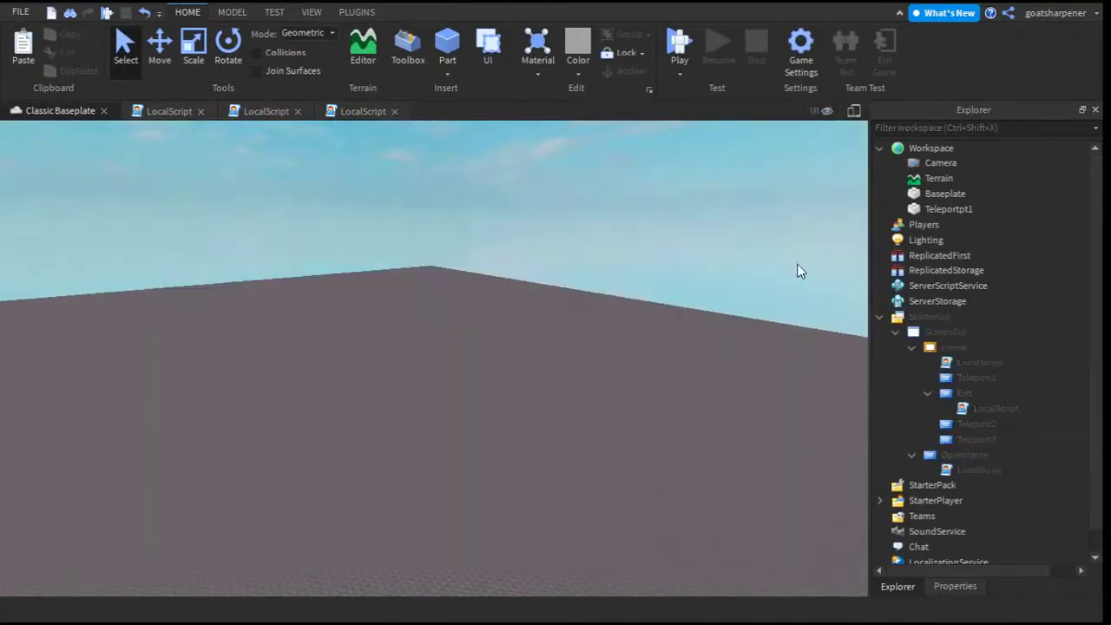
click(933, 194)
click(946, 209)
key(f)
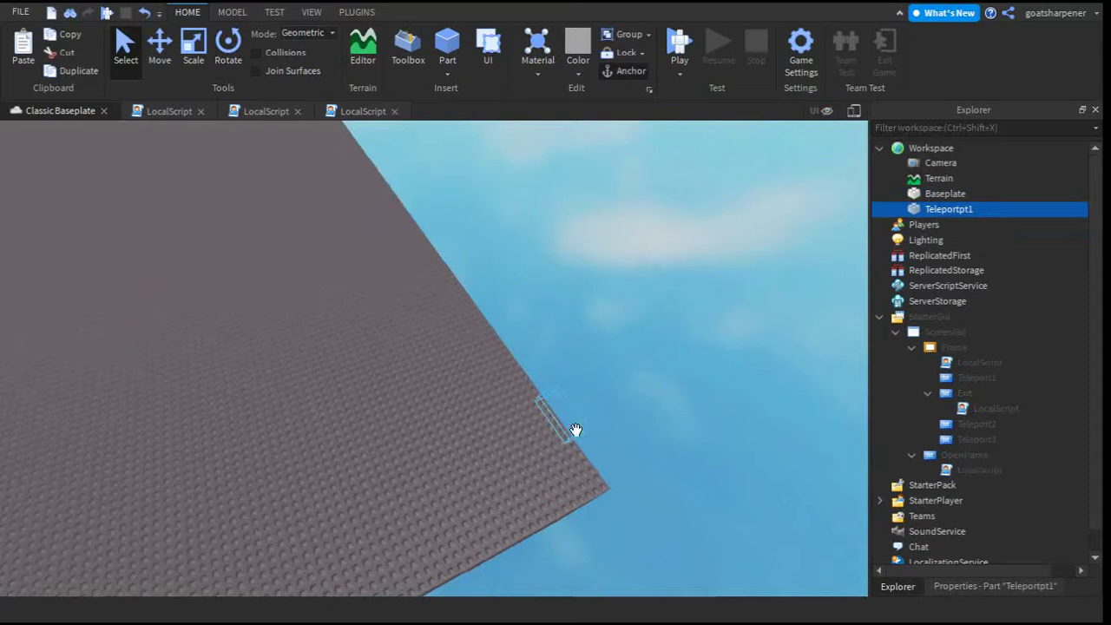
key(ctrl+d)
right_drag(475, 297, 475, 298)
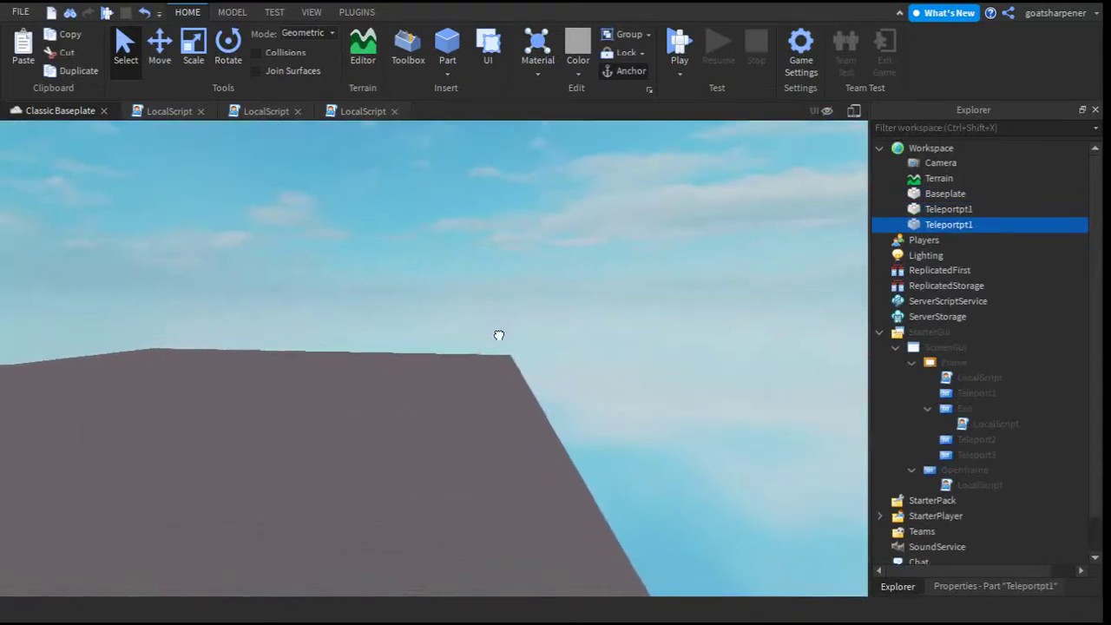
key(w)
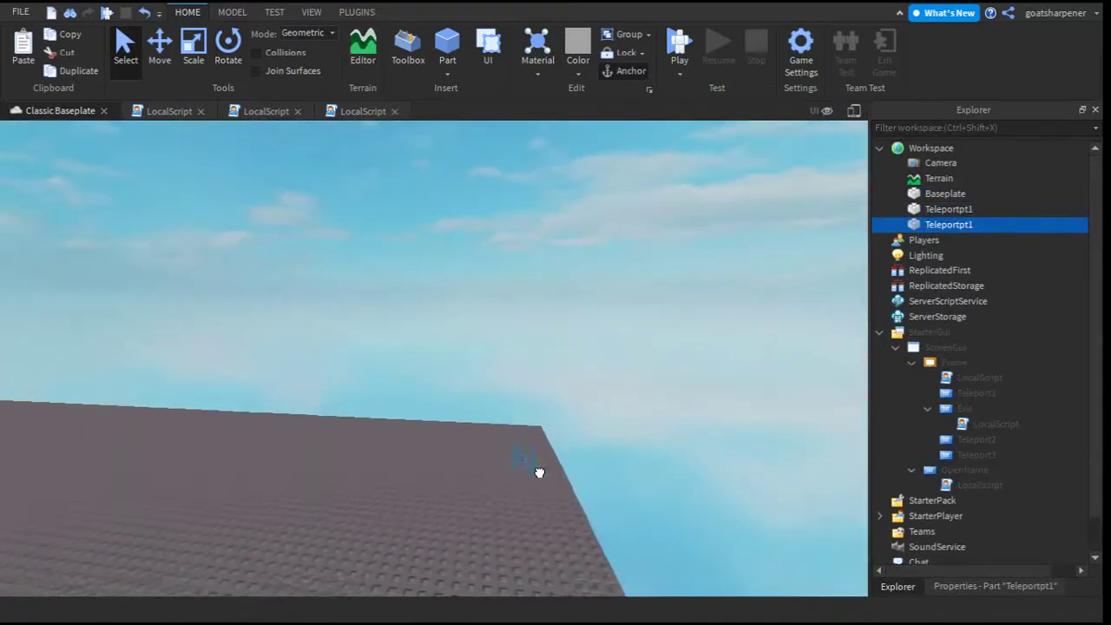
drag(524, 490, 535, 451)
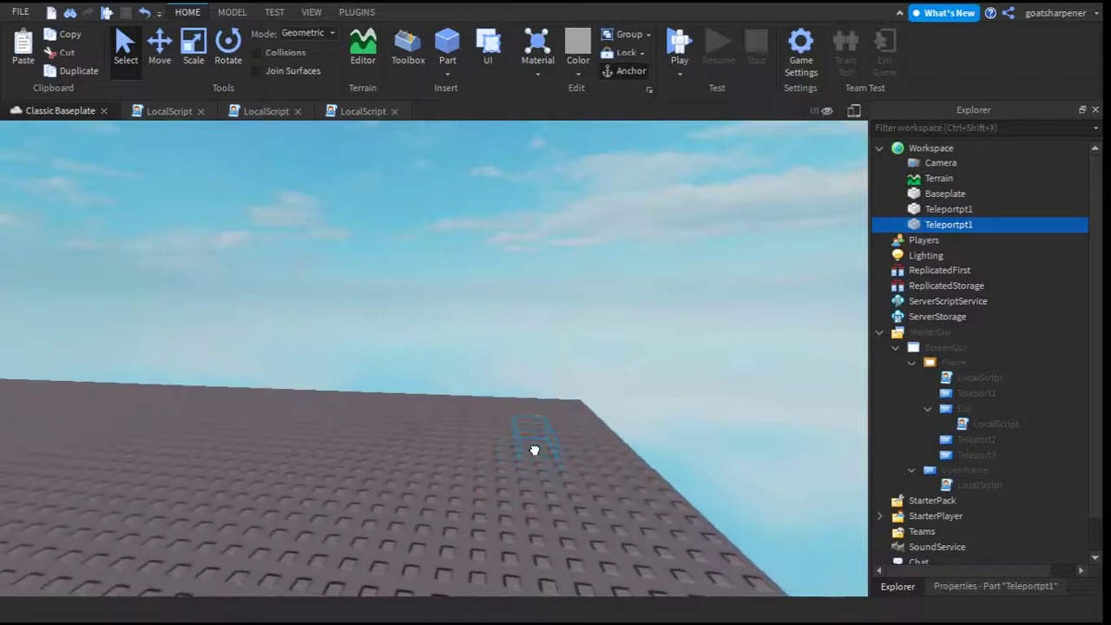
click(165, 44)
drag(543, 491, 544, 310)
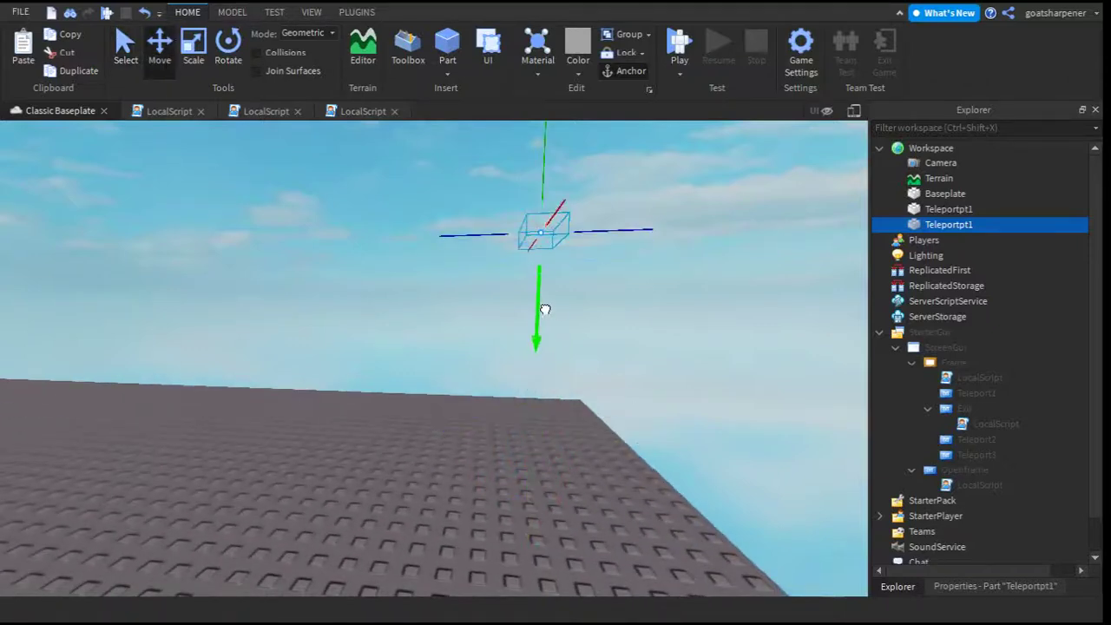
right_drag(720, 327, 720, 326)
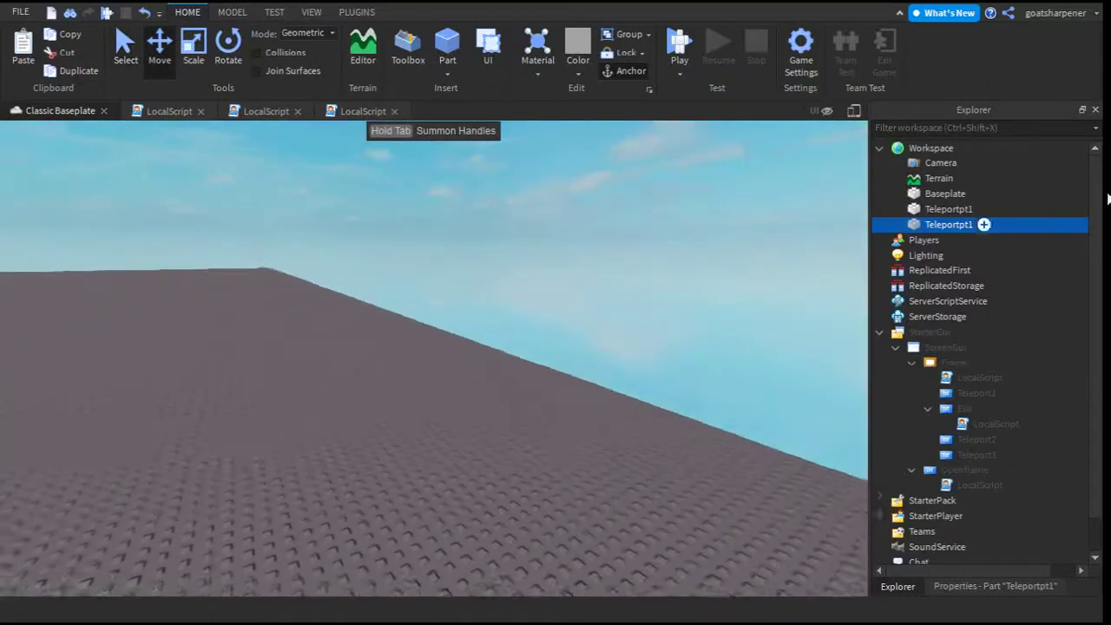
Step: Rename the copied part Teleportpt2
double_click(969, 224)
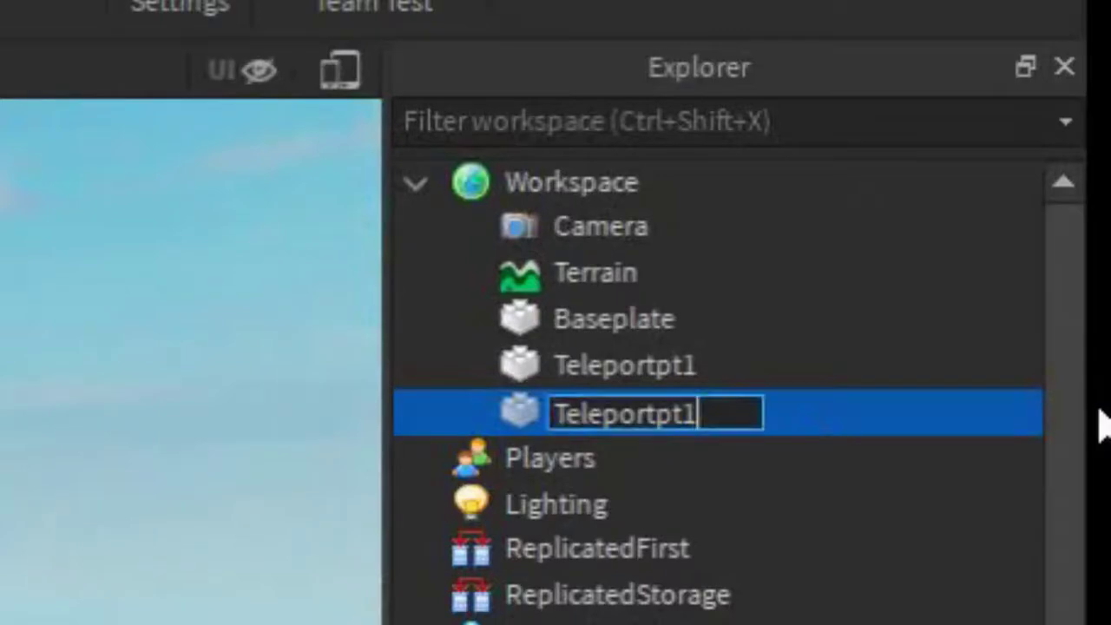
key(BackSpace)
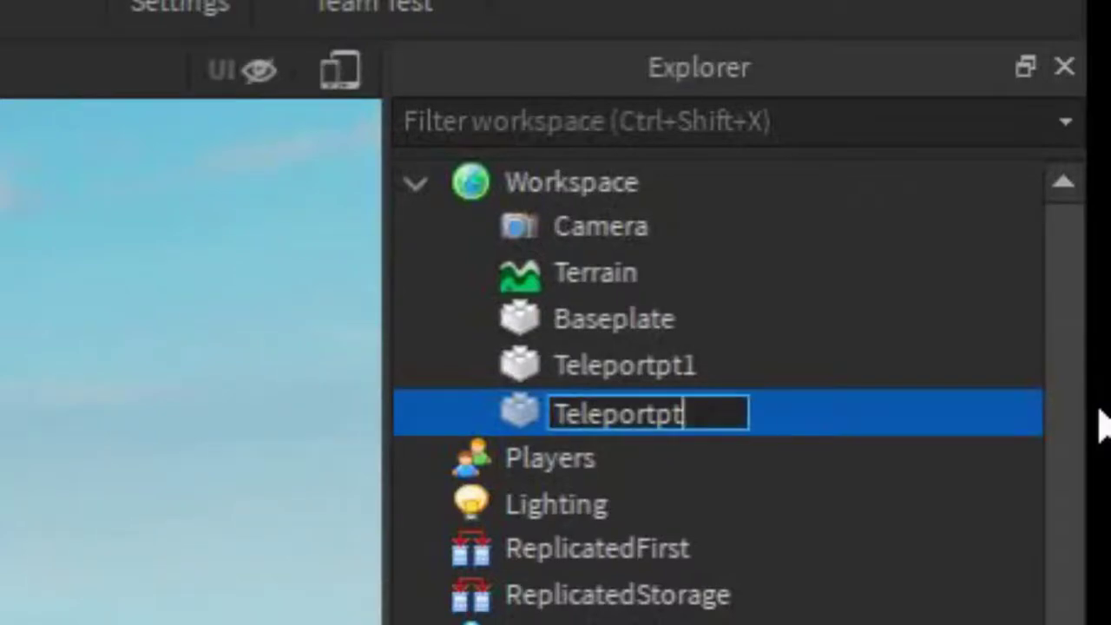
text(2)
key(Return)
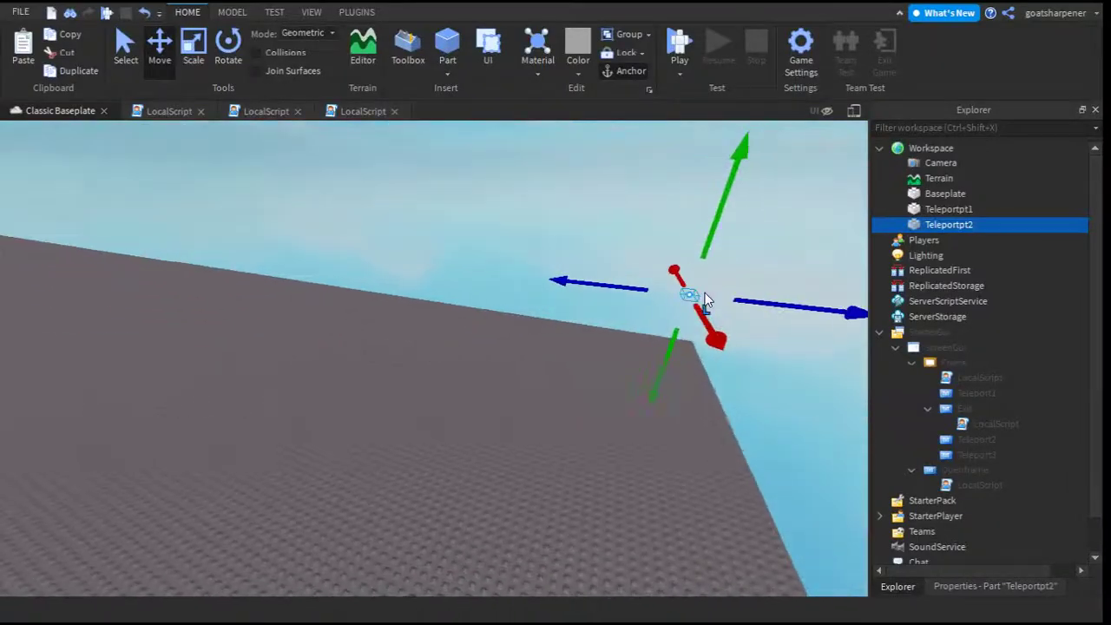
Step: Duplicate Teleportpt2 and slide the copy far left across the baseplate
key(ctrl+d)
drag(564, 287, 185, 253)
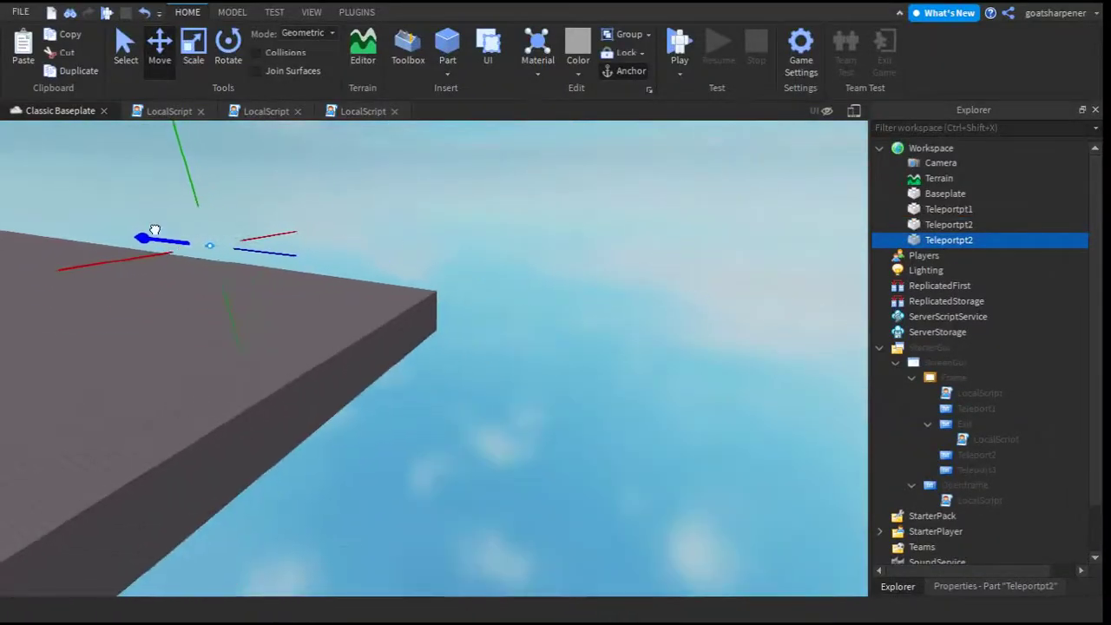
right_drag(372, 279, 385, 288)
right_drag(471, 422, 615, 367)
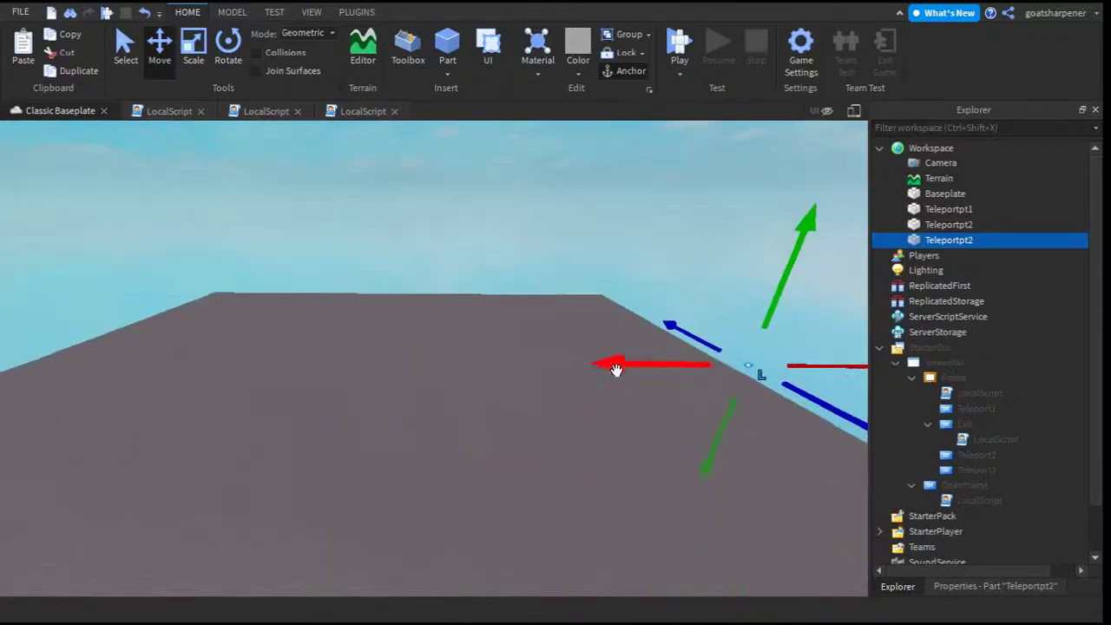
mouse_move(616, 367)
mouse_down()
mouse_move(198, 402)
mouse_move(164, 417)
mouse_up()
key(f)
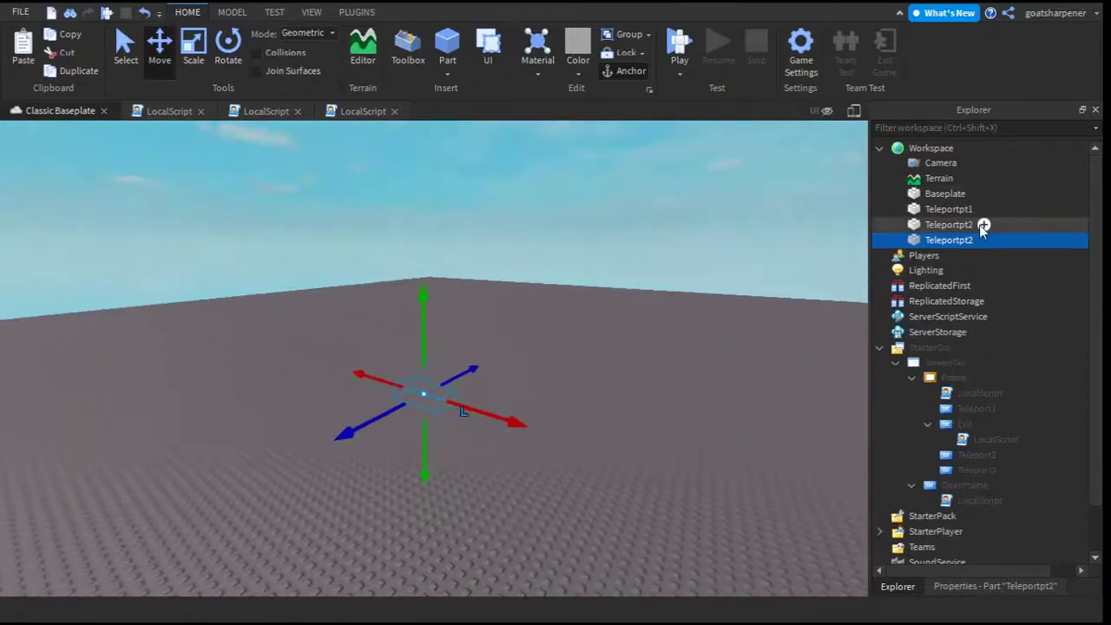
Step: Rename the new part Teleportpt3
click(983, 241)
key(Right)
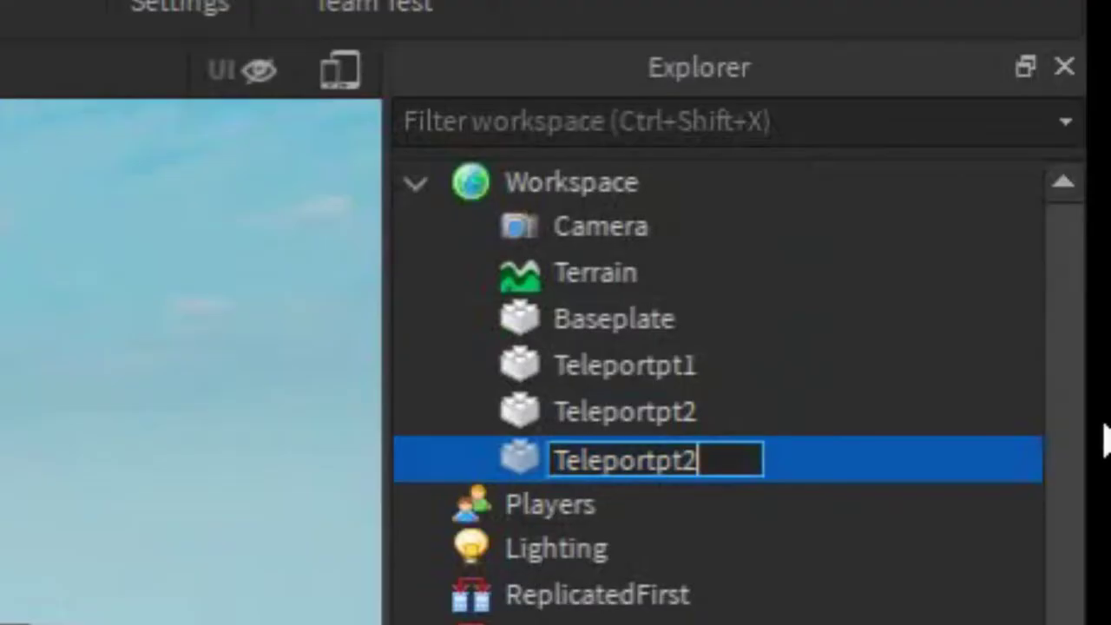
key(BackSpace)
text(3)
key(Return)
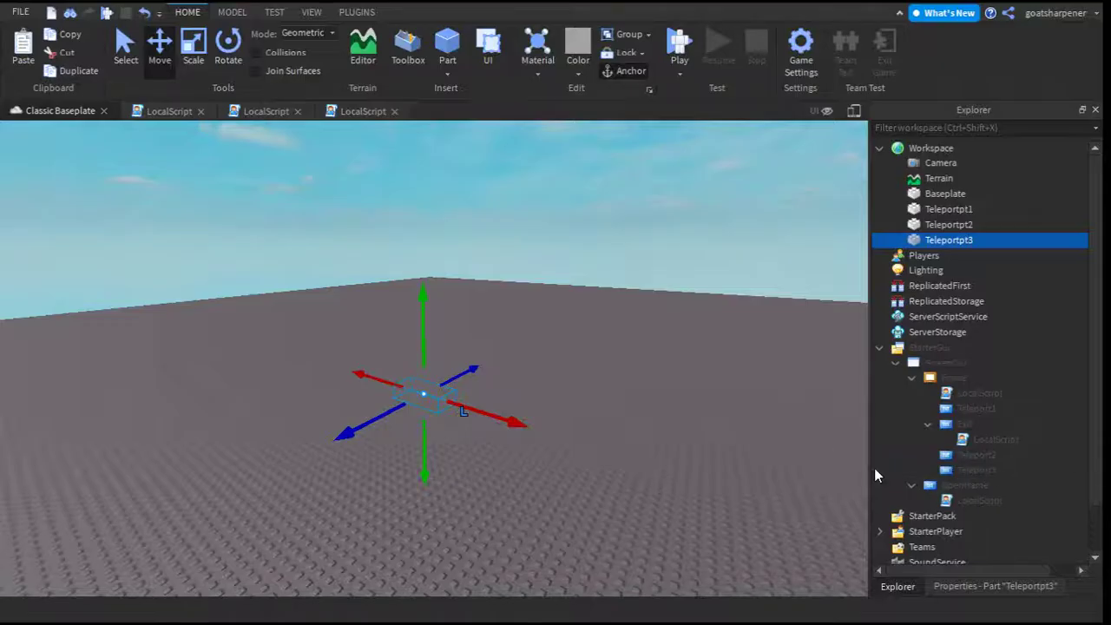
Step: Open the Frame's LocalScript and add an empty line after line 4
click(821, 111)
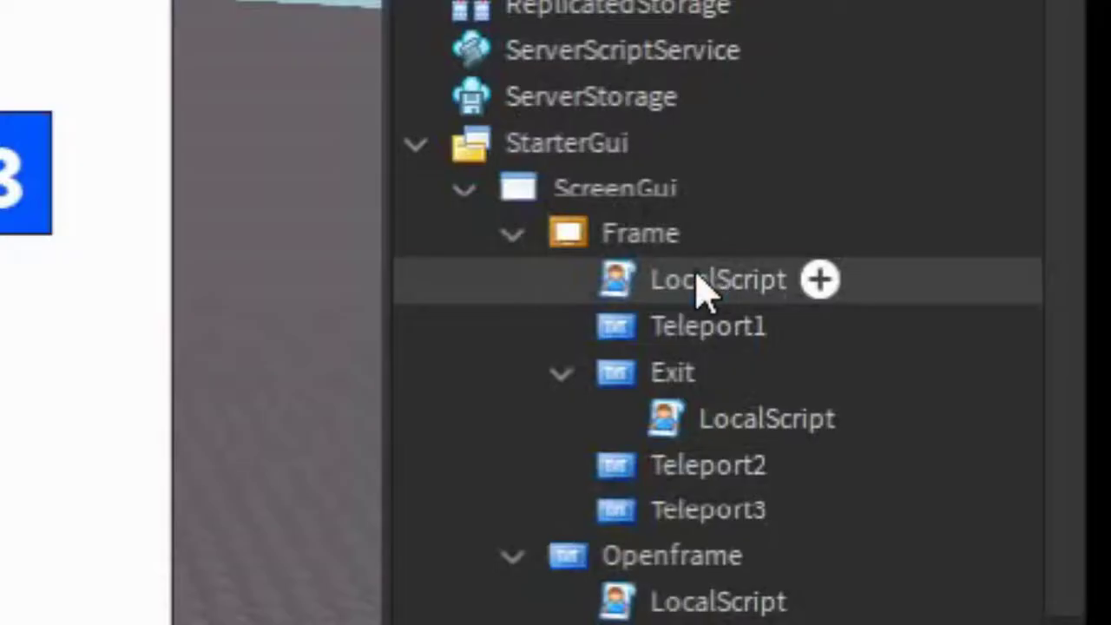
double_click(701, 286)
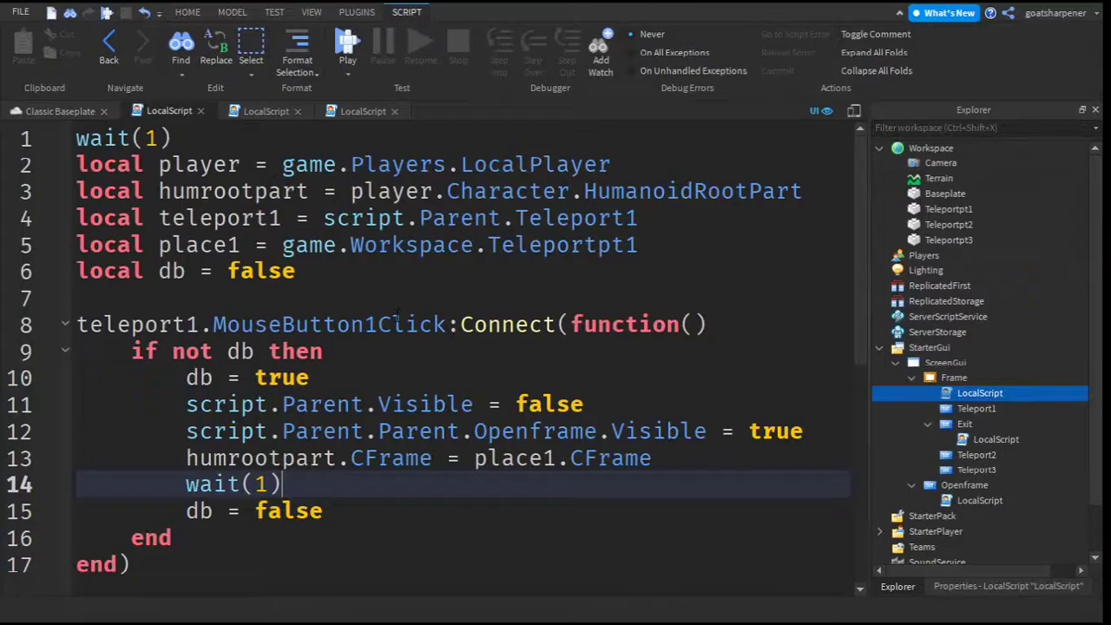
click(680, 212)
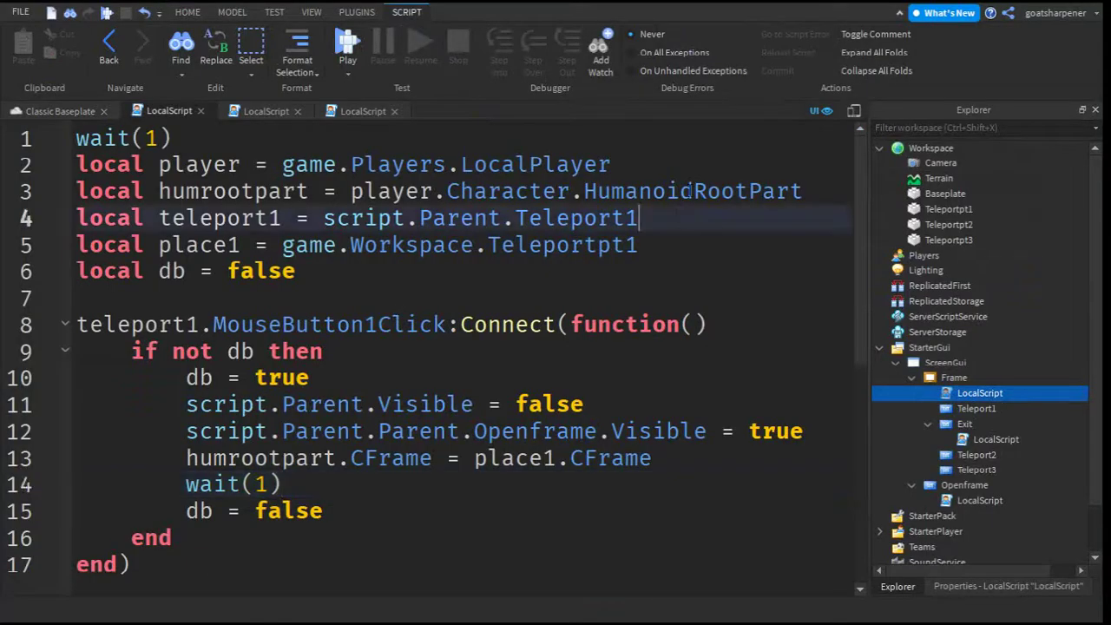
key(Return)
text(l)
key(BackSpace)
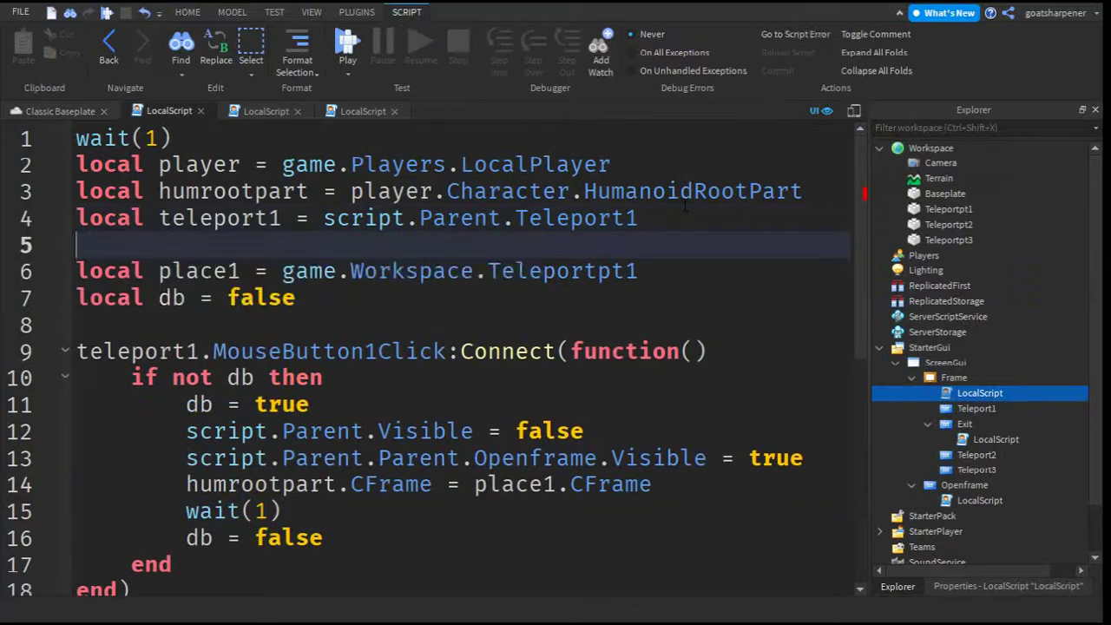
Step: Copy the teleport1 declaration from line 4 onto lines 5 and 6
drag(686, 224, 12, 222)
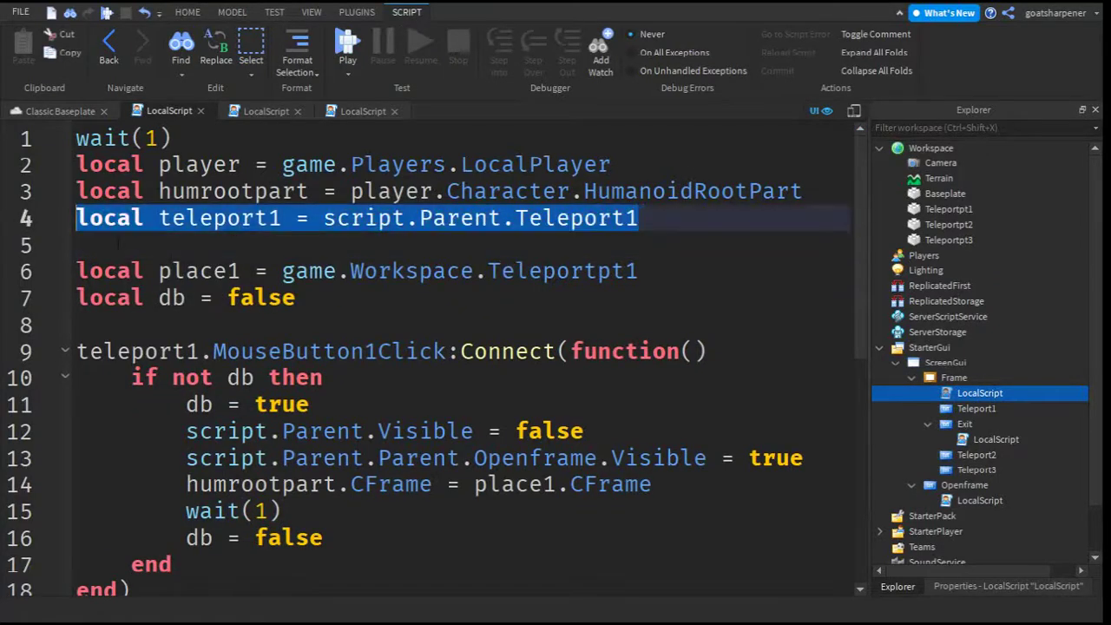
key(ctrl+c)
click(170, 250)
key(ctrl+v)
key(Return)
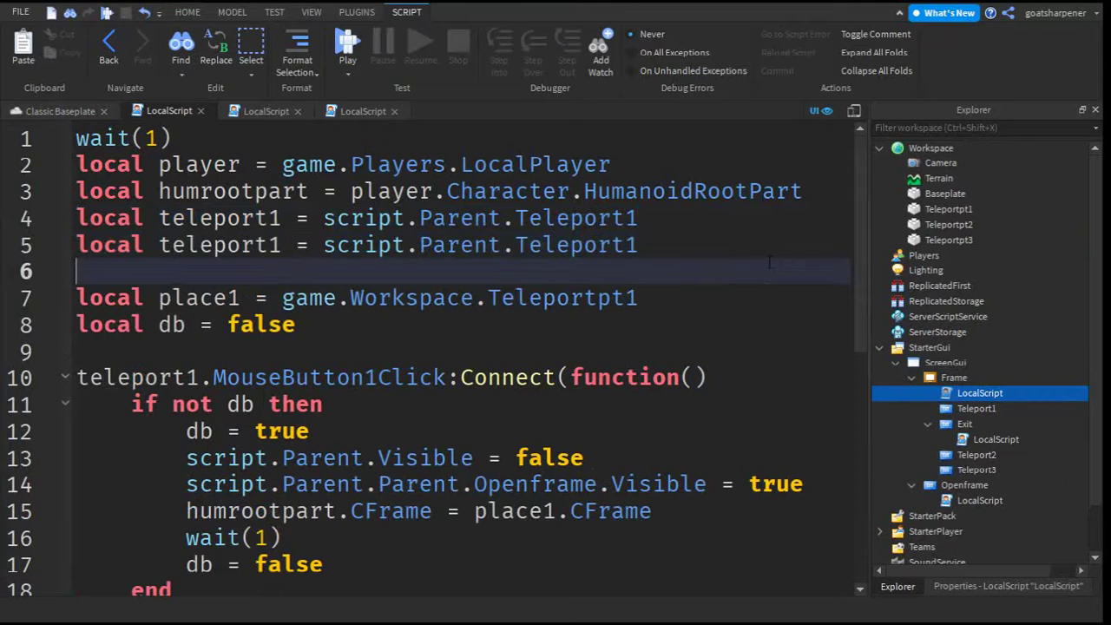
key(ctrl+v)
Step: Point the line 5 copy at Teleport2 and the line 6 copy at Teleport3
click(283, 245)
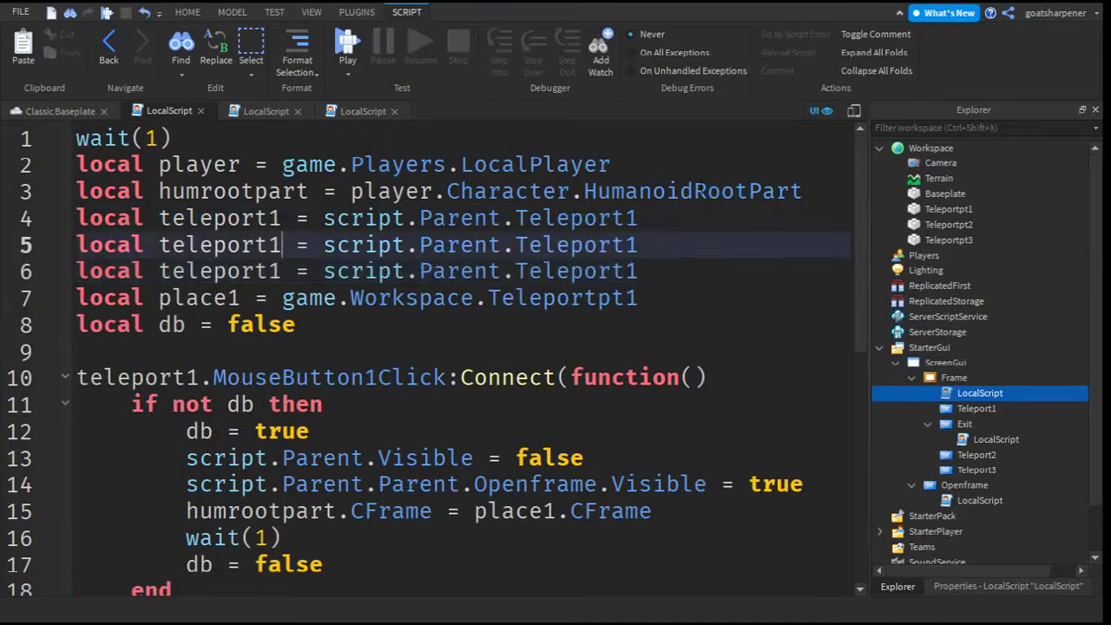
key(ctrl+Right)
key(ctrl+Right)
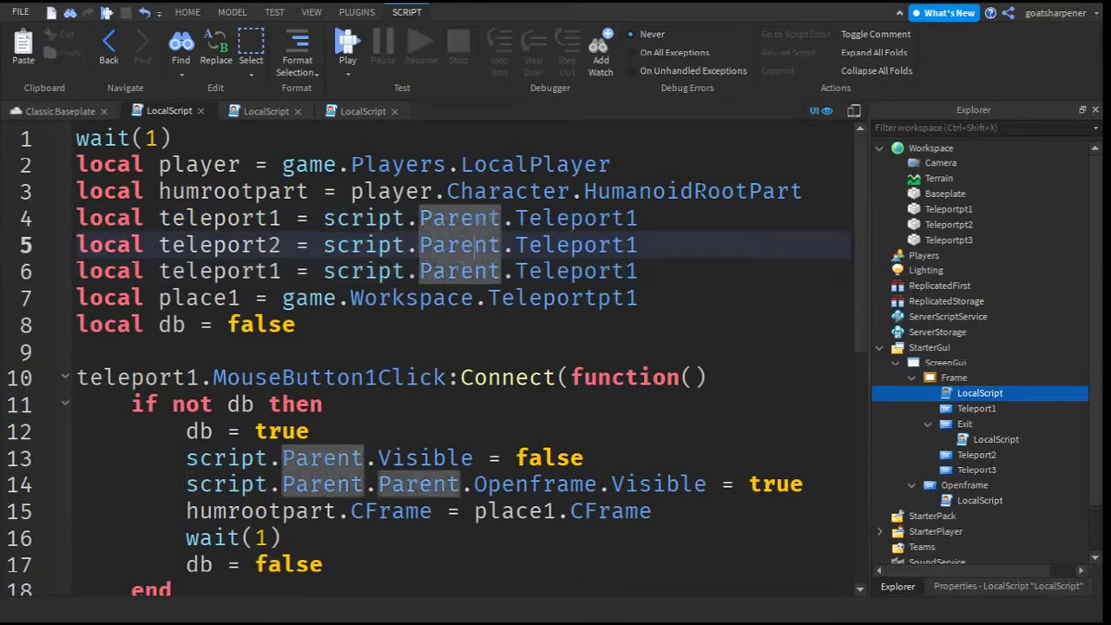
key(ctrl+Right)
key(ctrl+Right)
key(ctrl+Right)
key(BackSpace)
text(2)
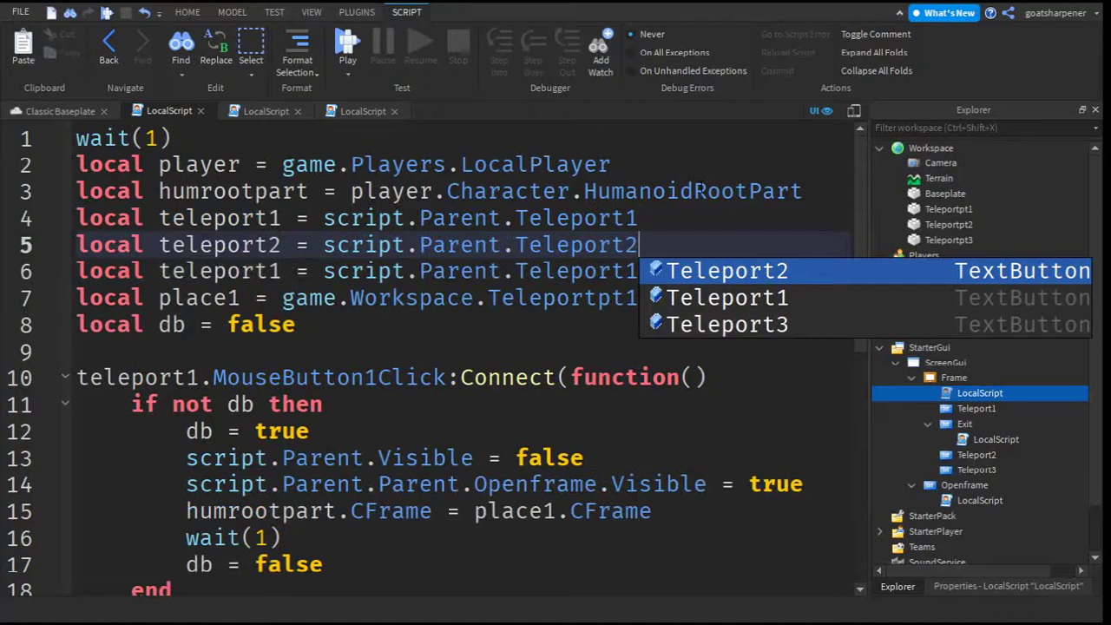
key(Down)
key(Down)
key(Down)
key(Escape)
key(Down)
key(BackSpace)
text(3)
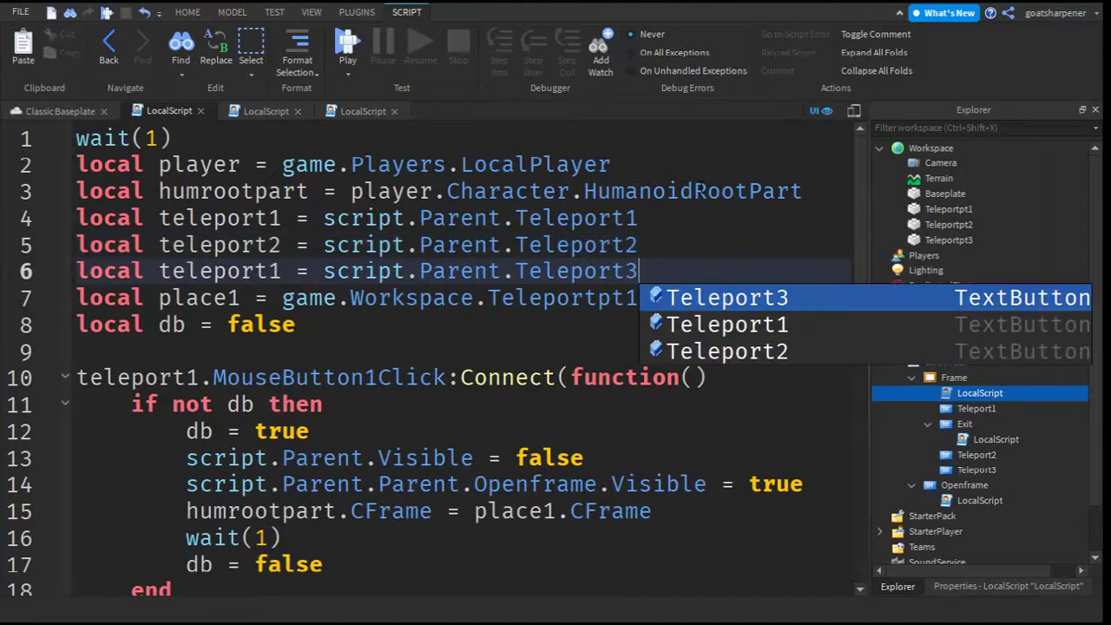
key(Escape)
Step: Rename the line 6 variable to teleport3
key(ctrl+shift+Left)
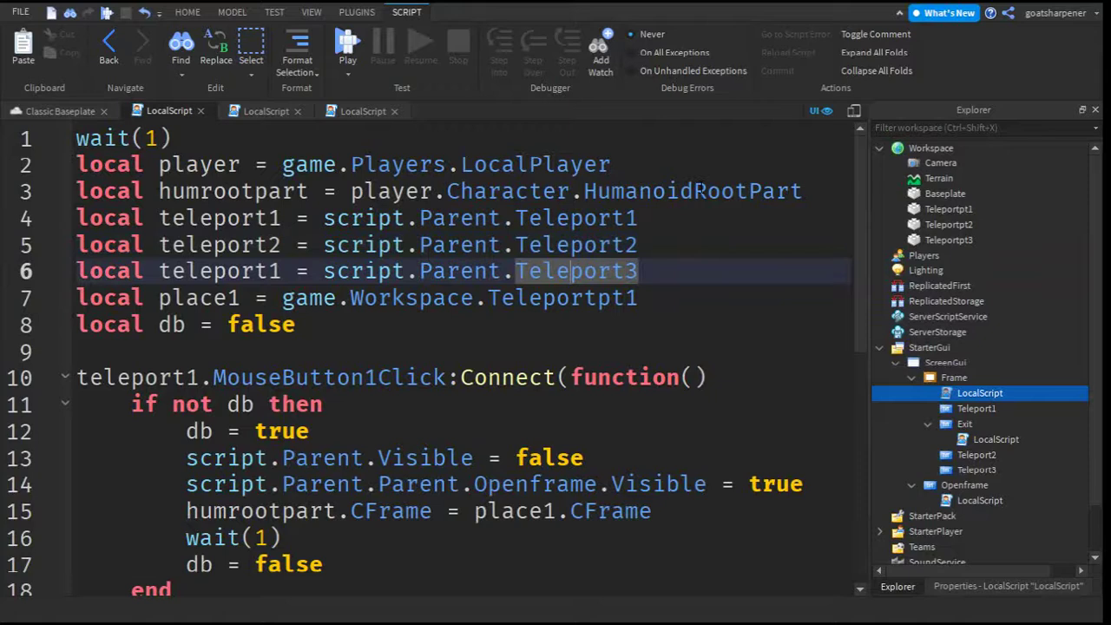
key(ctrl+Left)
key(ctrl+Left)
key(ctrl+Left)
key(ctrl+Left)
key(Left)
key(BackSpace)
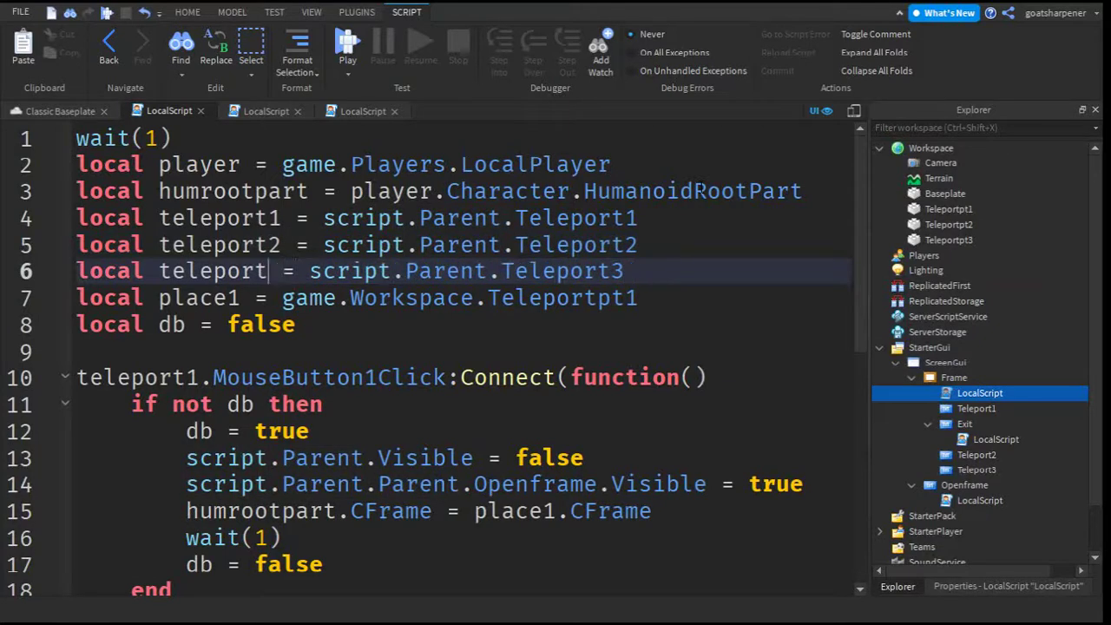
text(3)
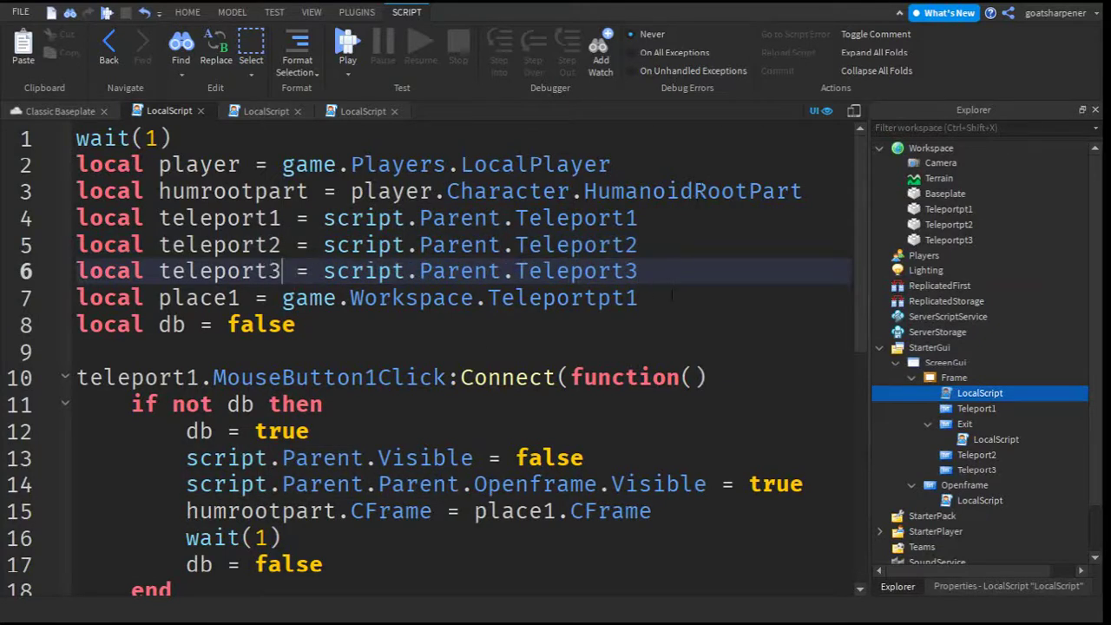
drag(671, 298, 3, 303)
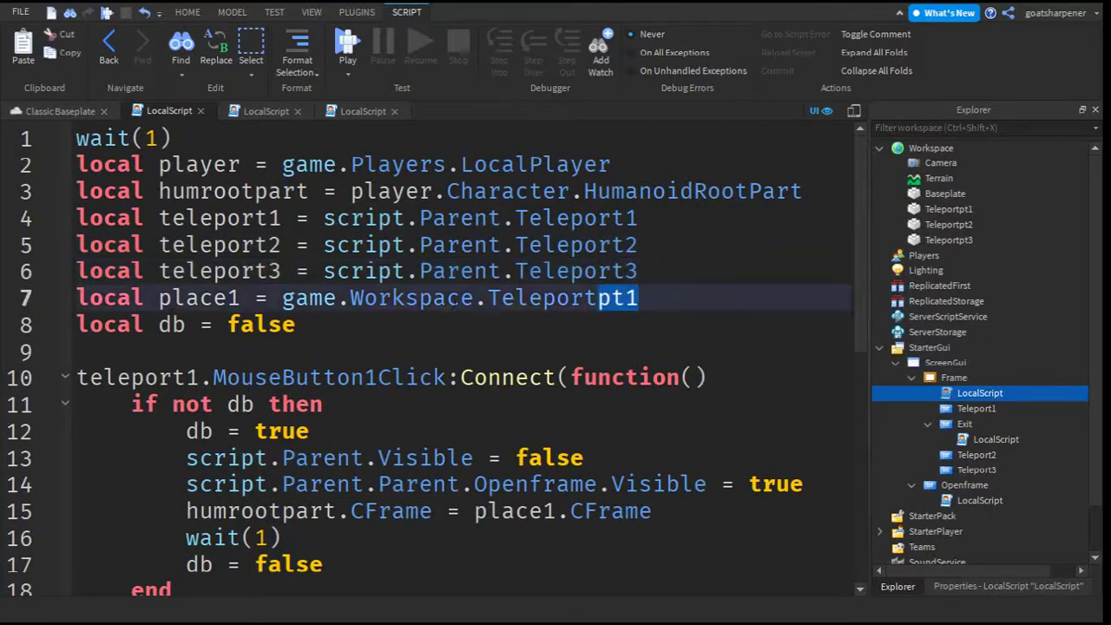
Step: Duplicate the line 7 place1 declaration onto two new lines below it
key(ctrl+c)
click(669, 298)
key(Return)
key(ctrl+v)
key(Return)
key(ctrl+v)
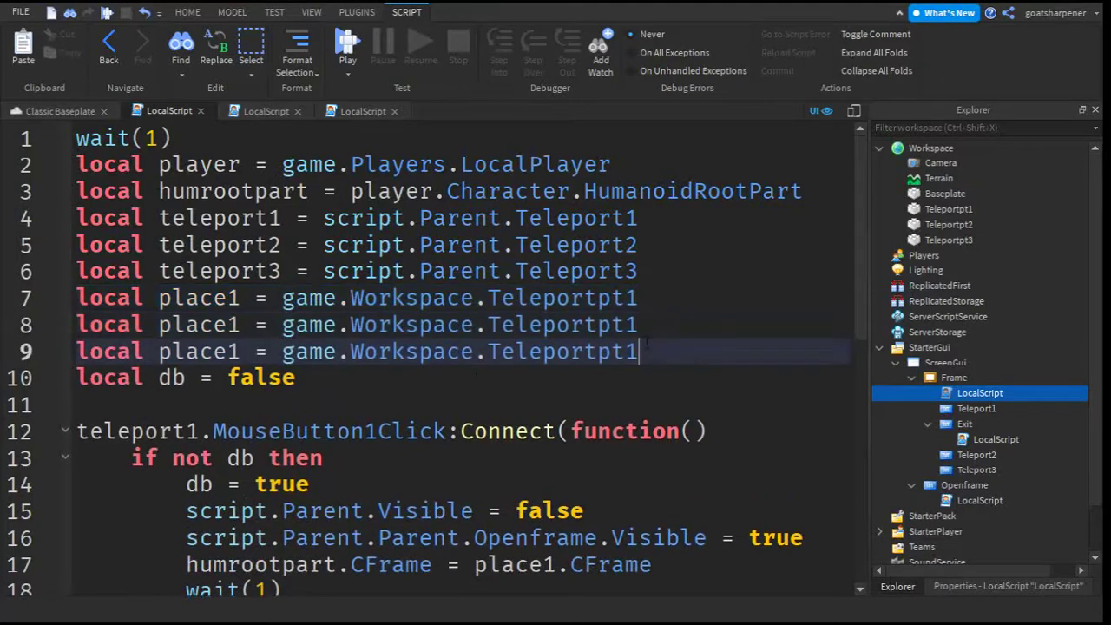
Step: Change the two copies to reference Teleportpt2 and Teleportpt3
click(241, 324)
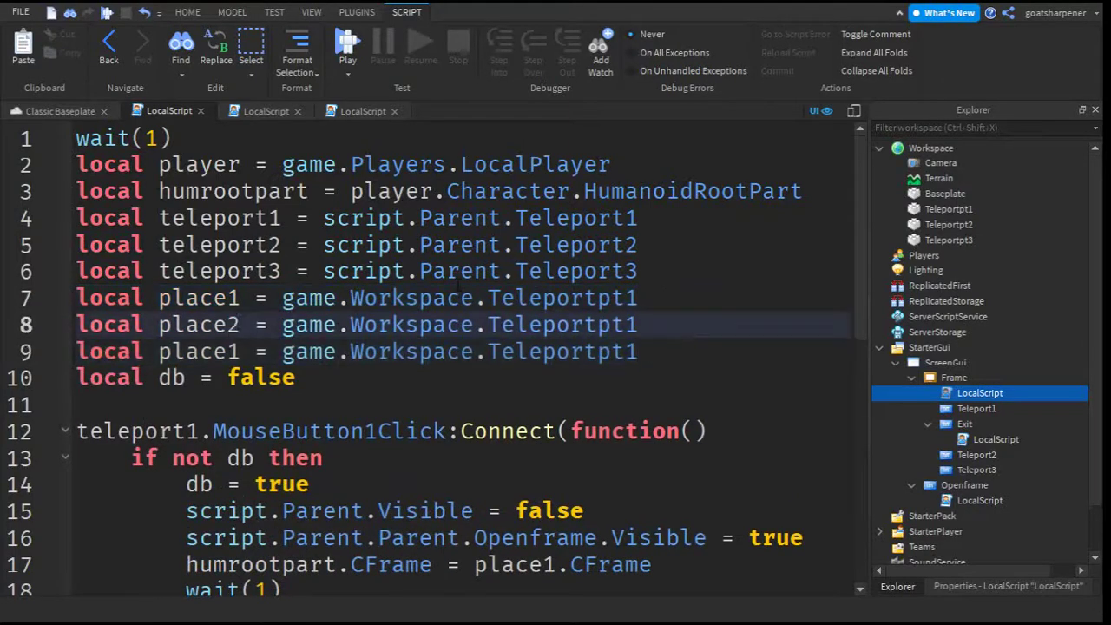
key(Down)
click(667, 322)
key(BackSpace)
text(2)
key(Escape)
key(Down)
key(BackSpace)
text(3)
key(Escape)
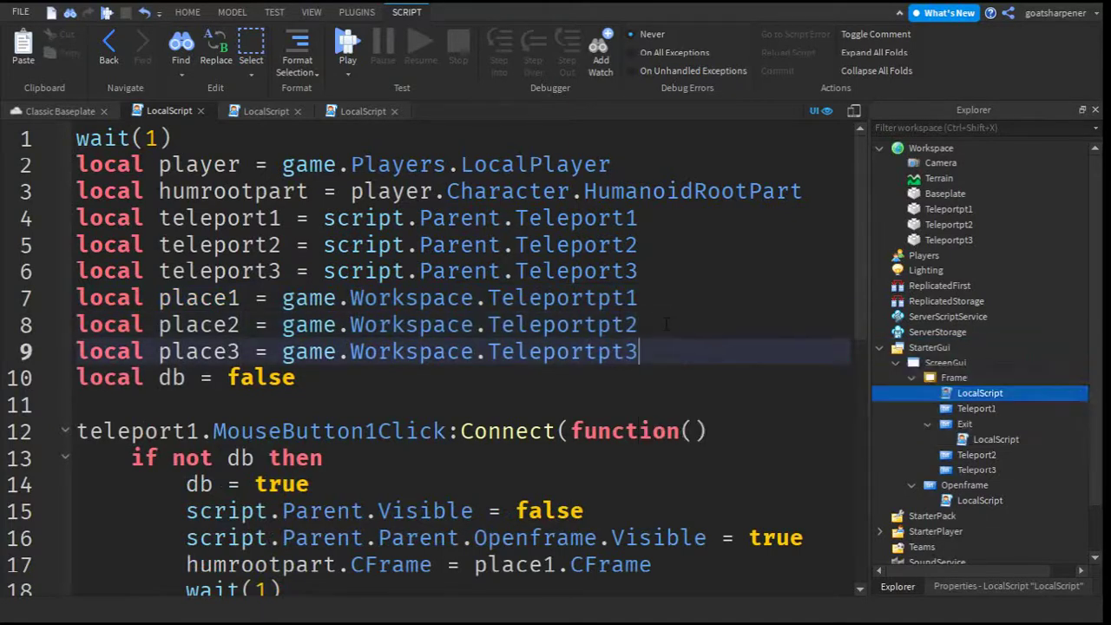
Step: Move into the click handler and scroll down through it
click(672, 462)
click(682, 401)
scroll(134, 314, down, 1)
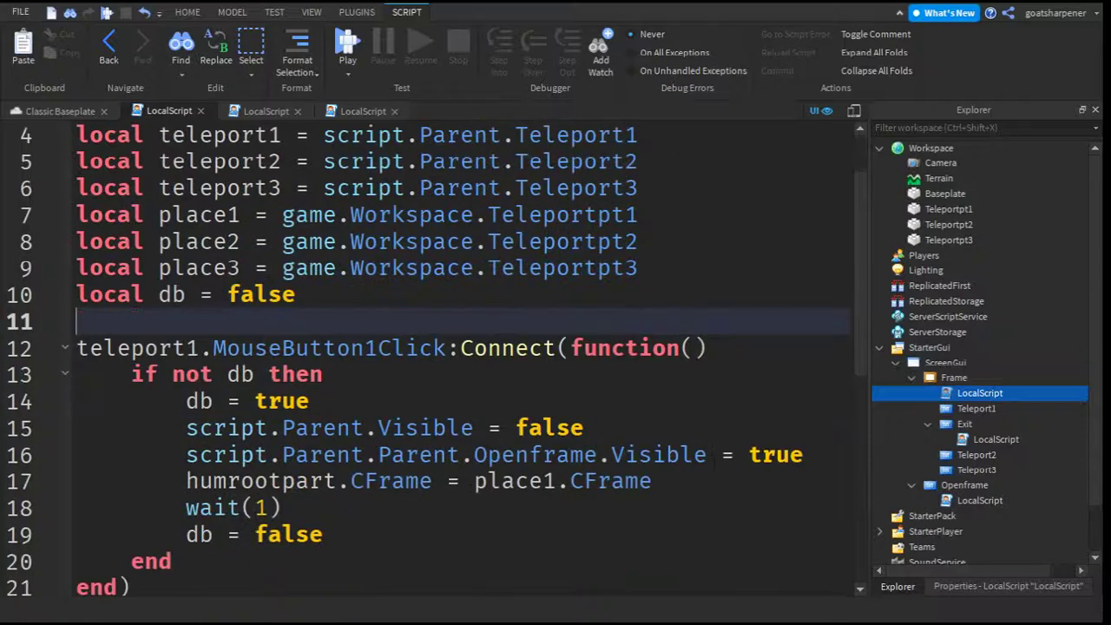
ctrl+scroll(713, 464, down, 1)
ctrl+scroll(714, 465, down, 1)
scroll(714, 464, down, 1)
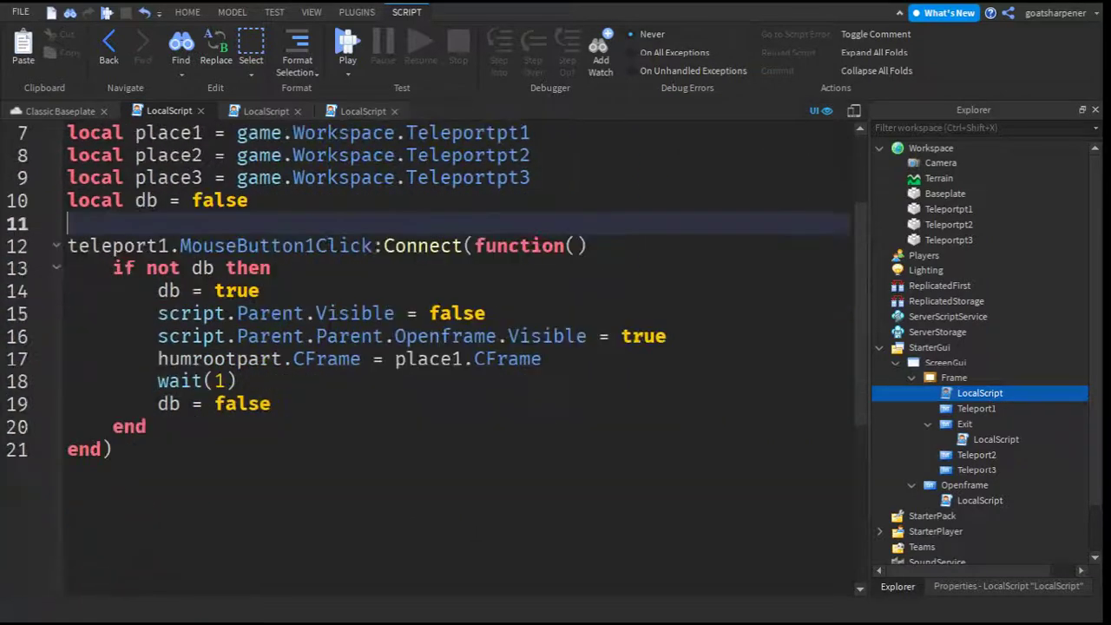
Step: Paste copies of the teleport1 click handler below it and fold the first handler
drag(164, 474, 69, 246)
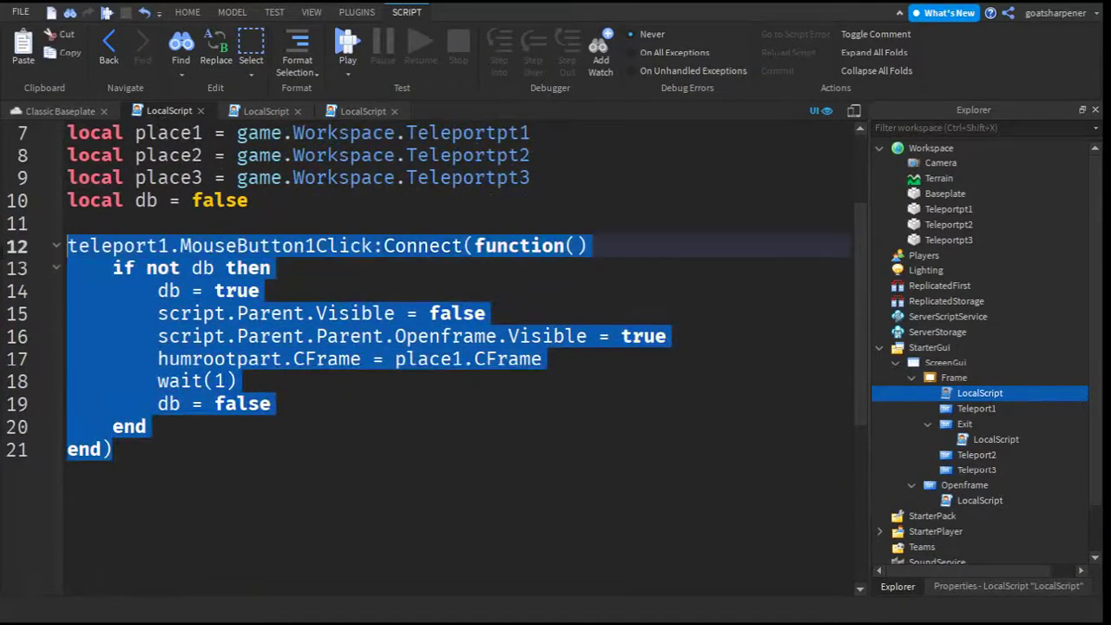
click(164, 443)
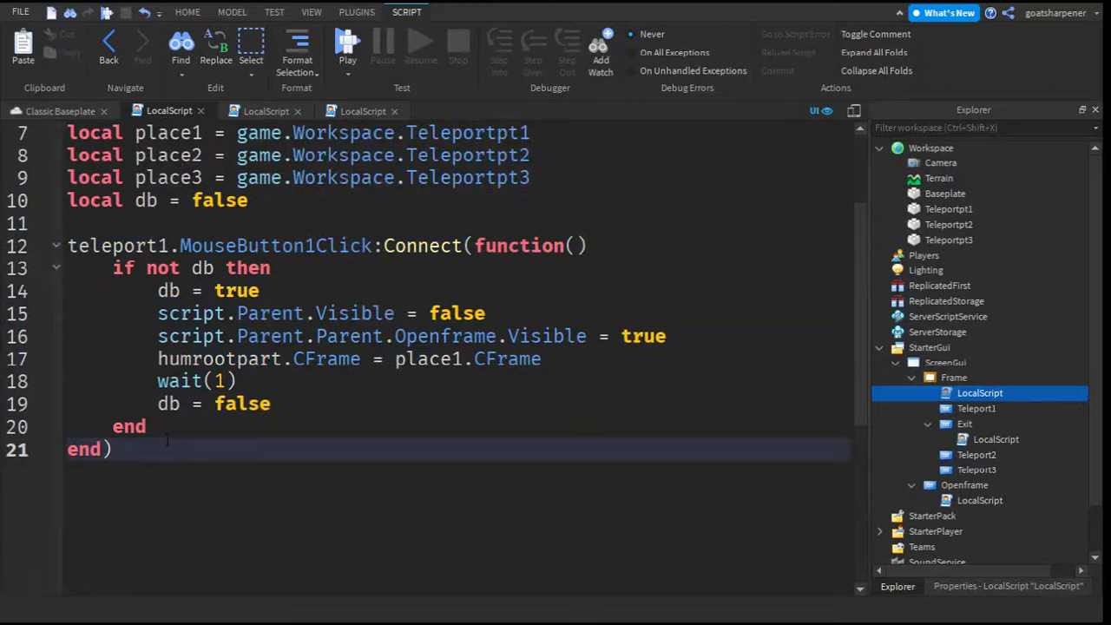
key(ctrl+v)
key(ctrl+v)
scroll(166, 440, up, 2)
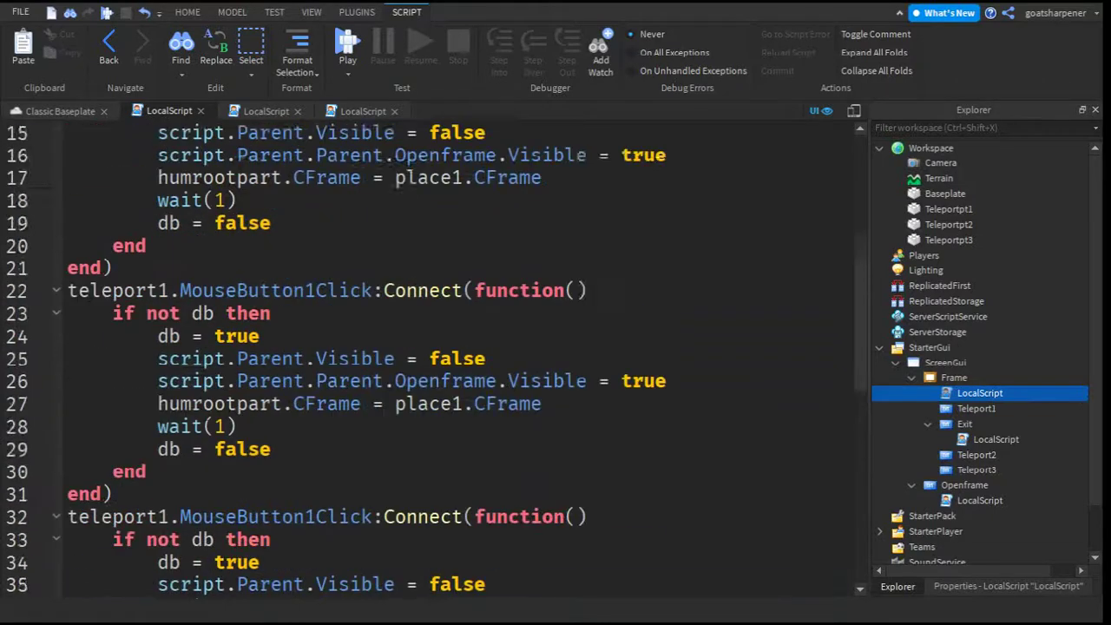
scroll(451, 356, up, 2)
click(57, 200)
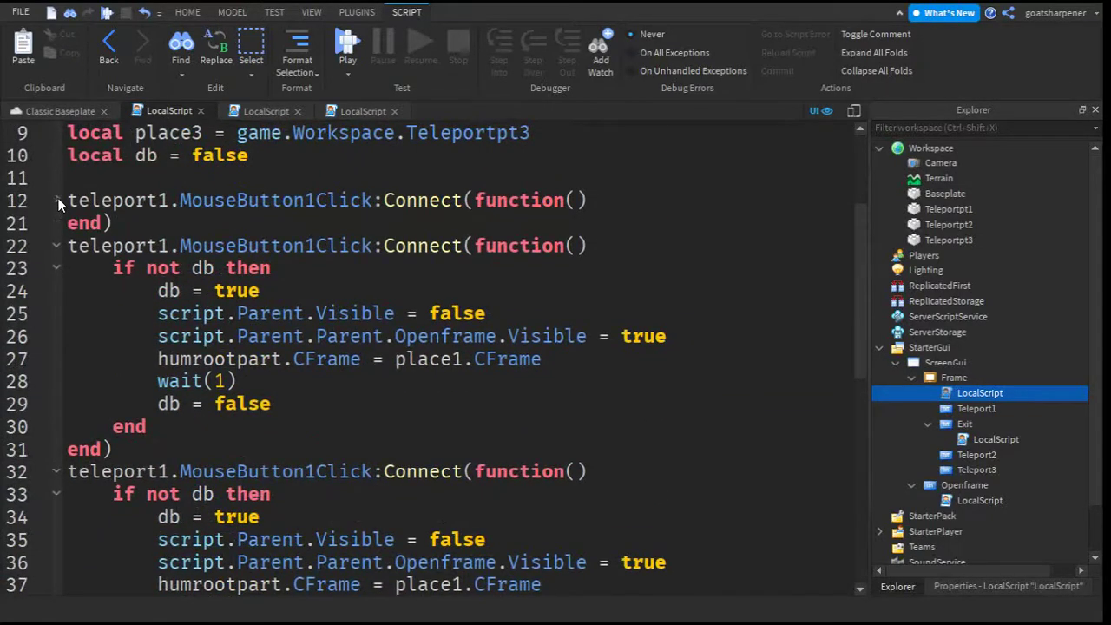
Step: Bind the second handler to teleport2 and send it to place2
click(170, 245)
key(BackSpace)
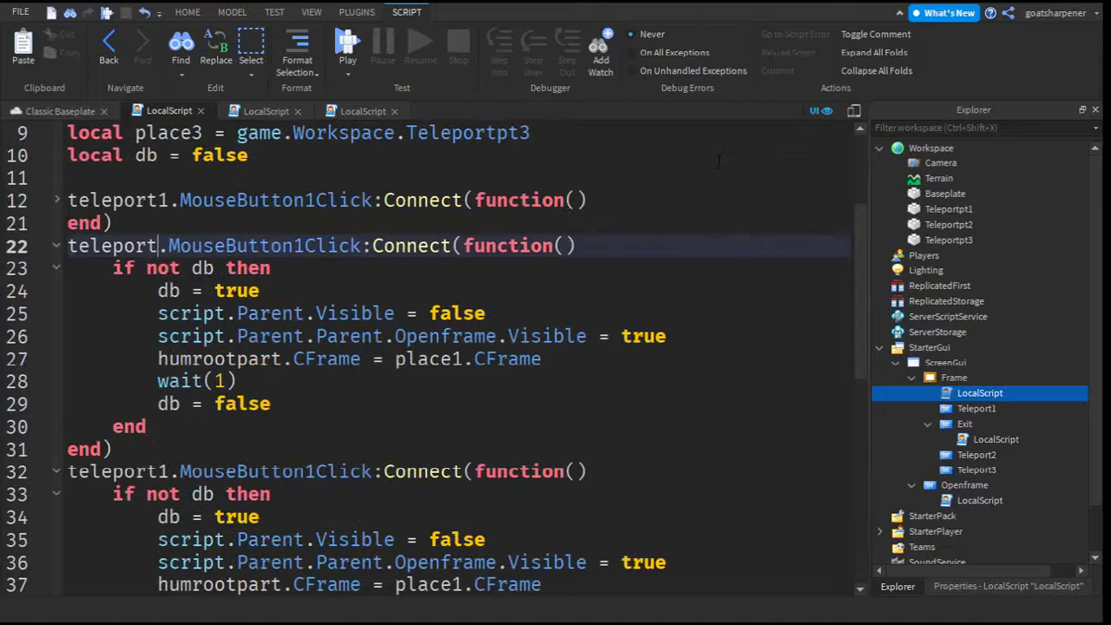
text(2)
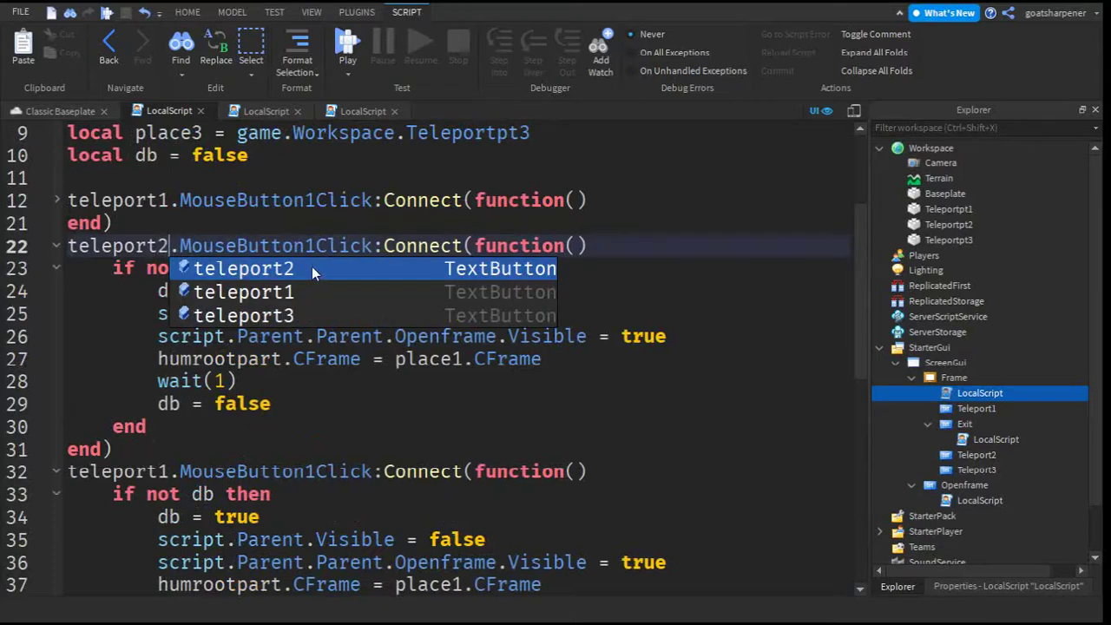
click(311, 268)
click(462, 359)
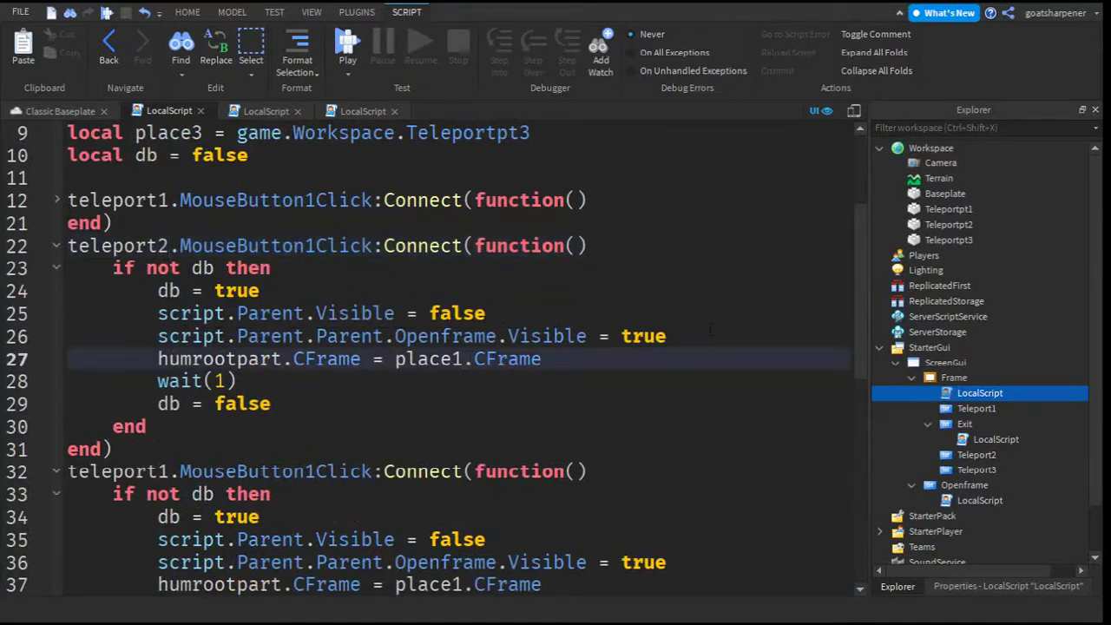
key(BackSpace)
text(2)
key(Escape)
Step: Fold the second handler; bind the third to teleport3 with place3 as destination
click(55, 245)
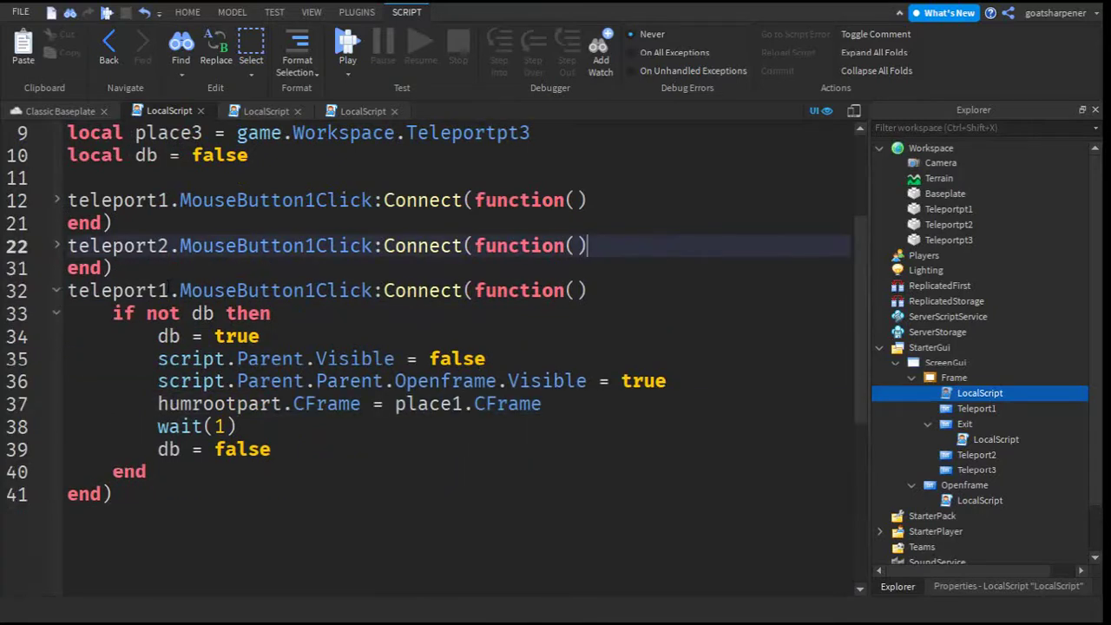
click(171, 291)
key(BackSpace)
text(3)
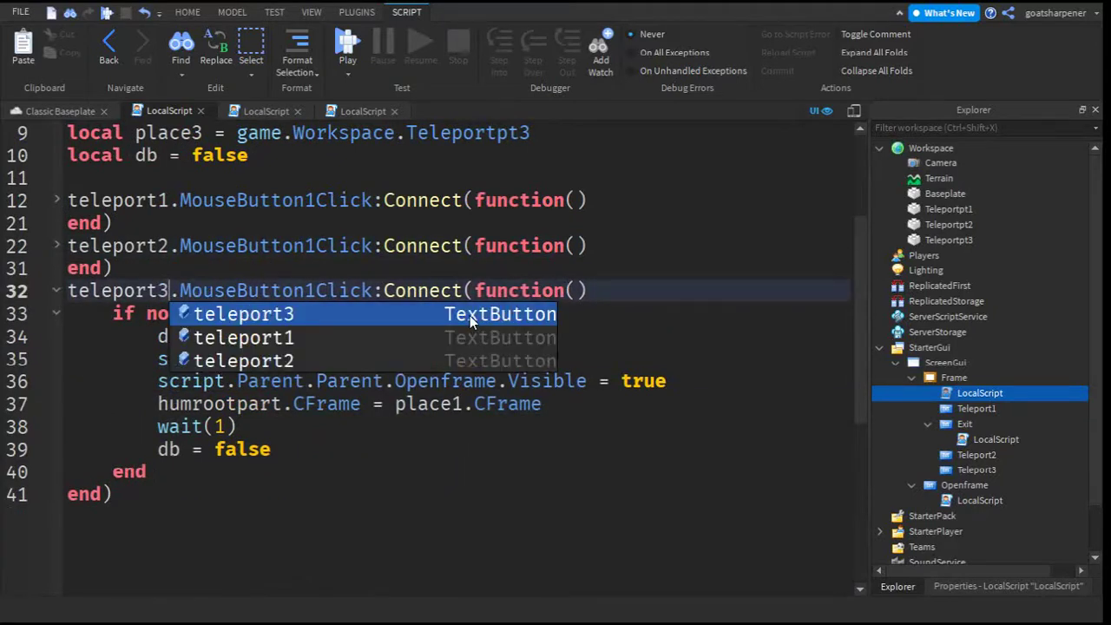
key(Escape)
click(462, 404)
key(BackSpace)
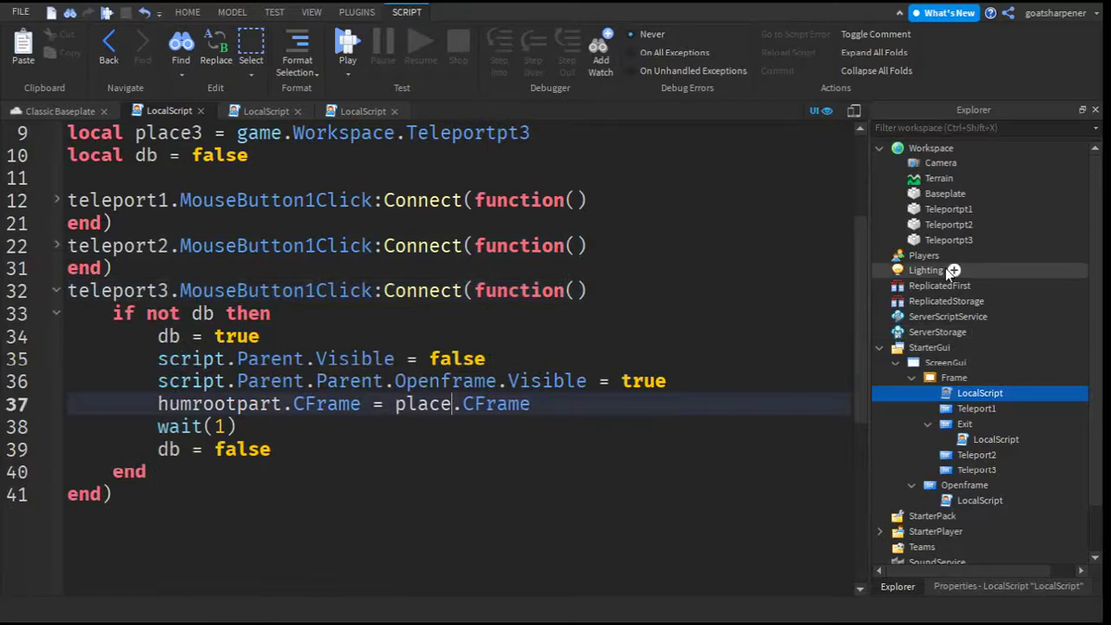
text(3)
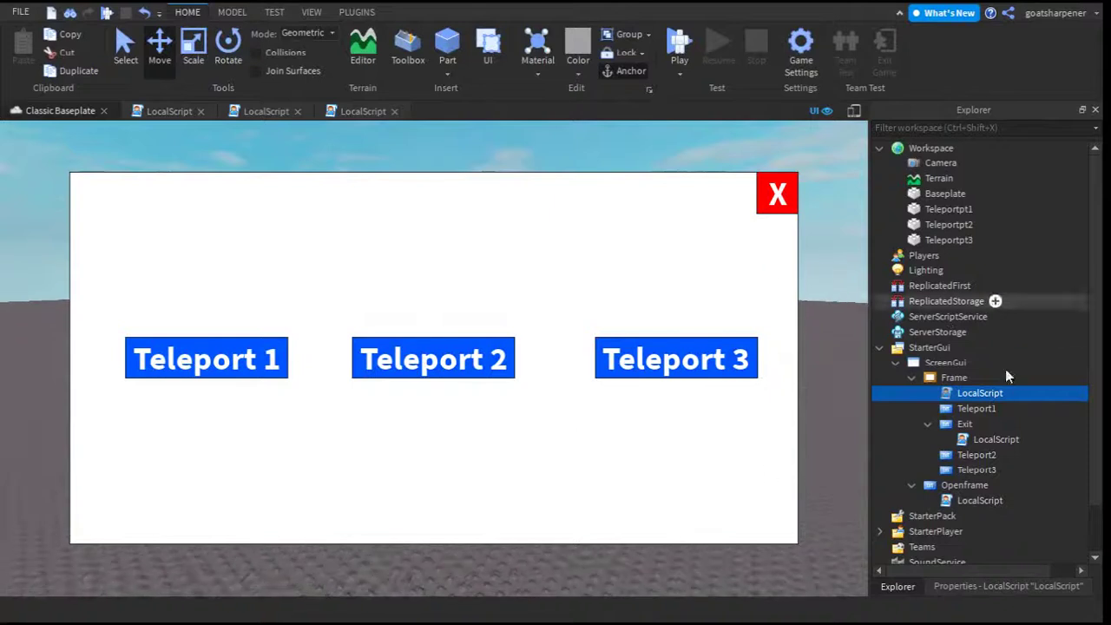
Step: Hide the white teleport panel Frame by unchecking its Visible property
click(1005, 376)
scroll(1011, 451, down, 3)
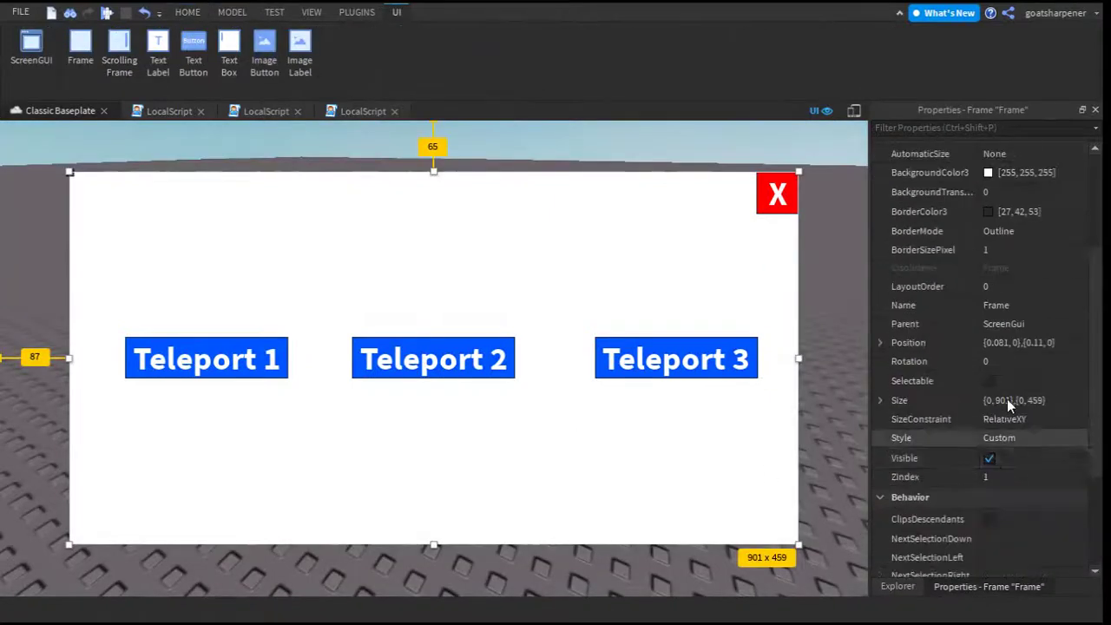
click(990, 458)
click(897, 586)
Step: Make the cyan Openframe Teleports button visible
click(966, 485)
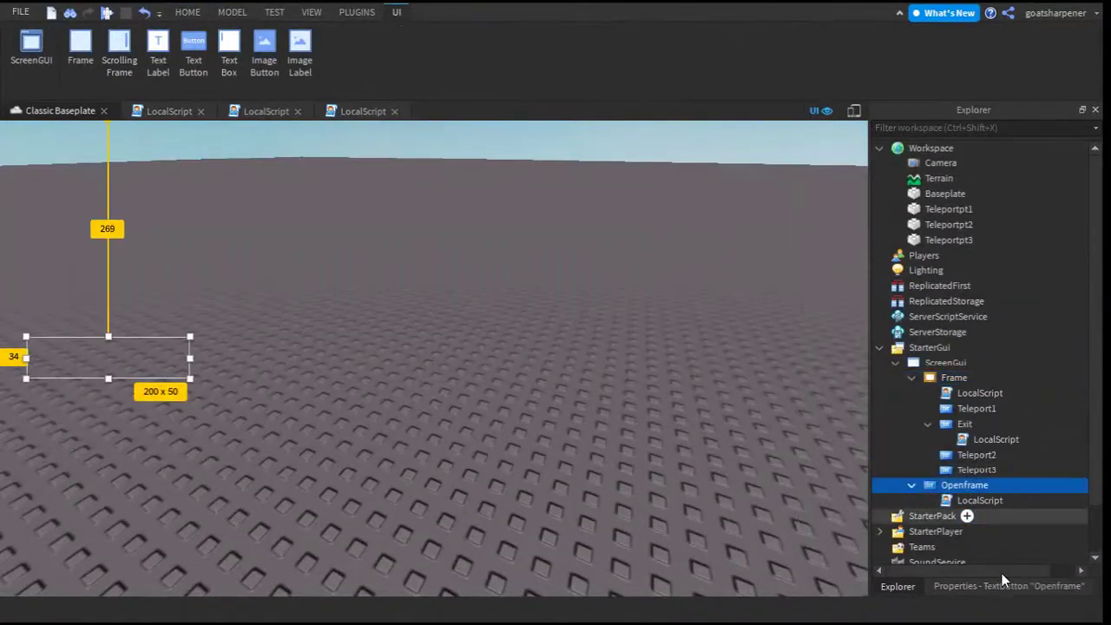
click(1007, 587)
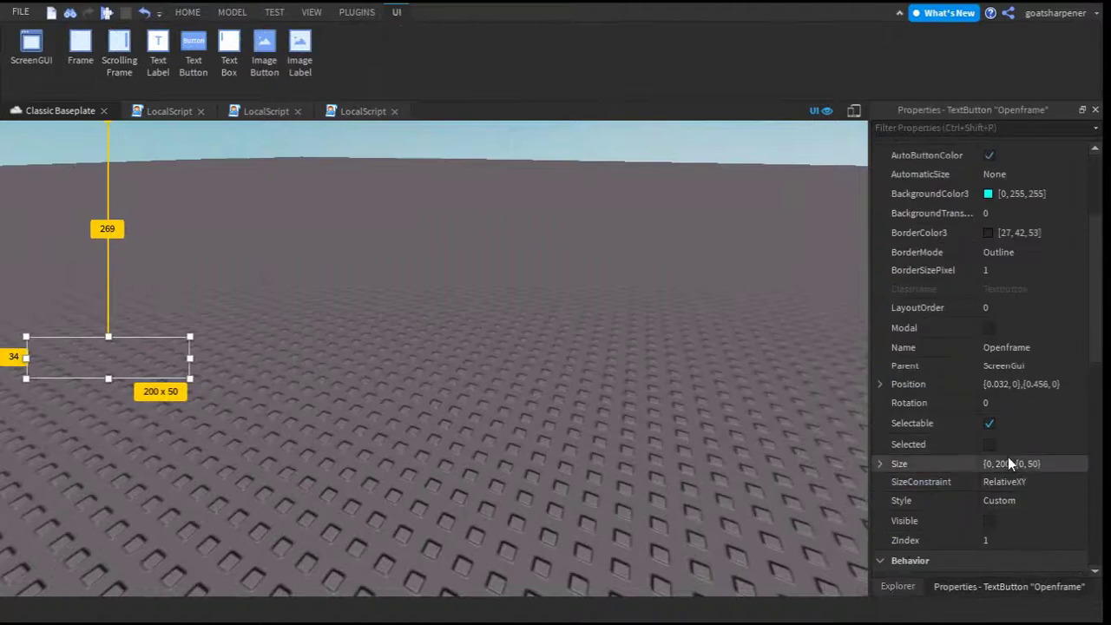
scroll(994, 395, down, 3)
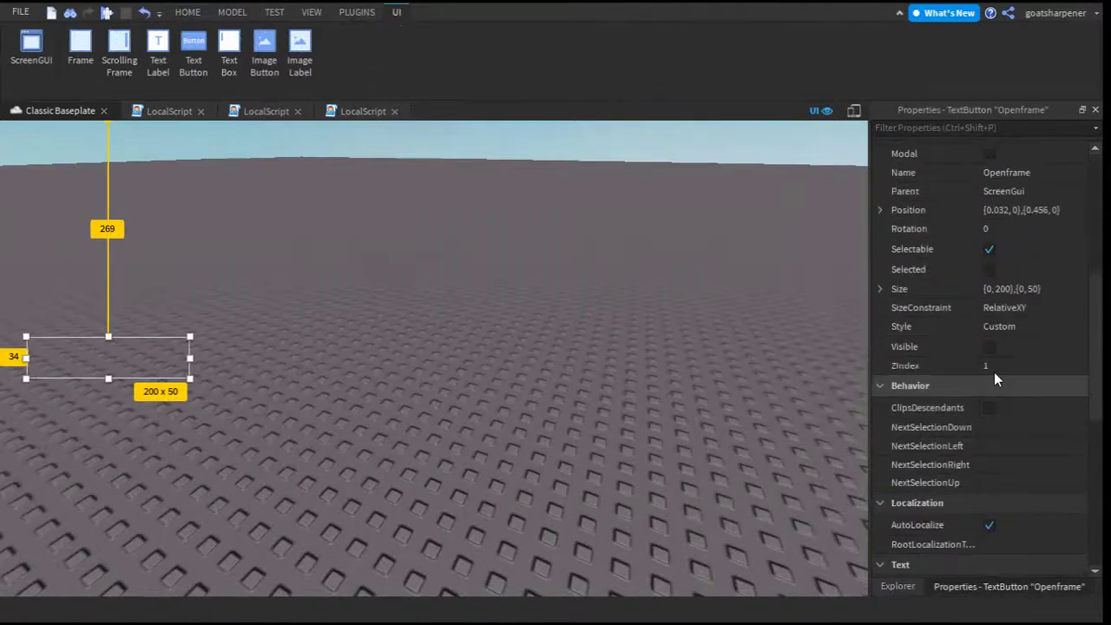
click(989, 346)
click(618, 507)
click(902, 587)
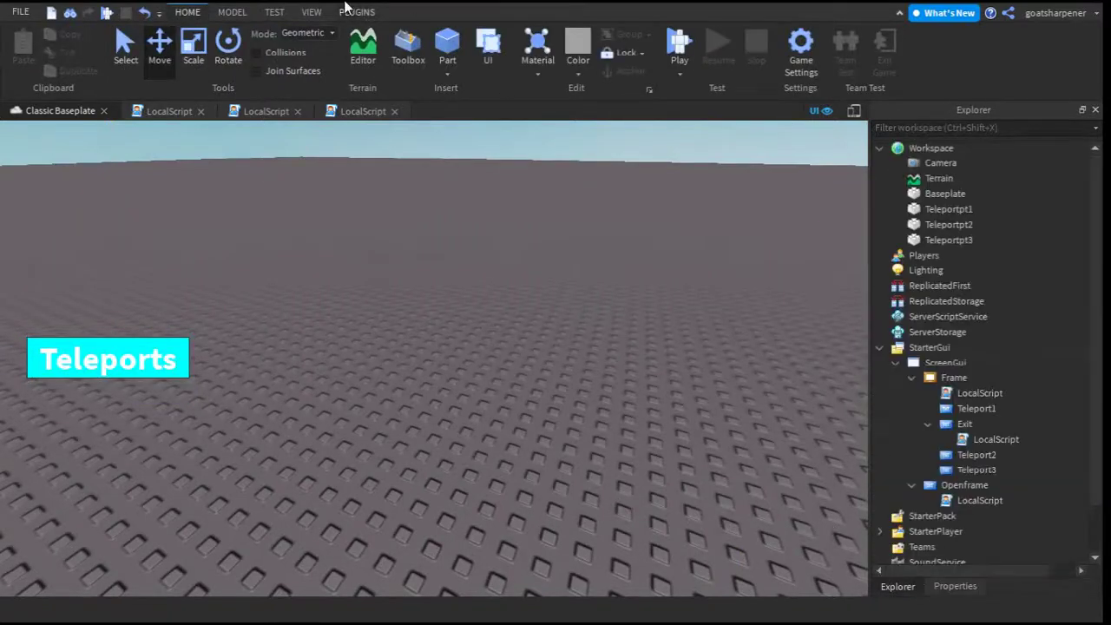
Step: Start a play test and teleport the avatar to a raised platform via the Teleports panel
click(677, 48)
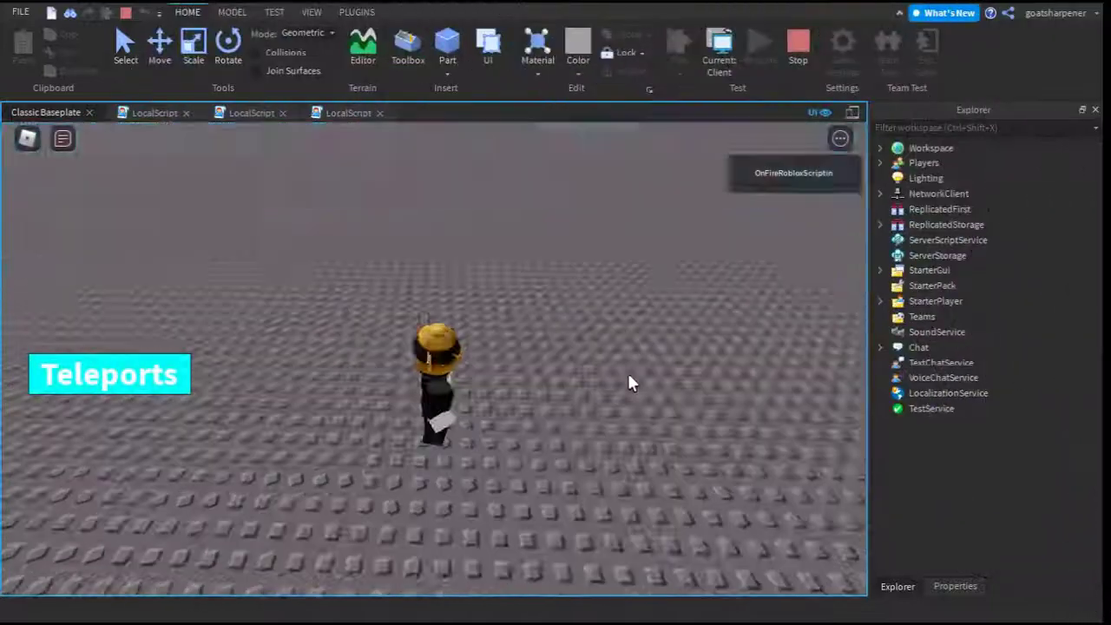
click(159, 391)
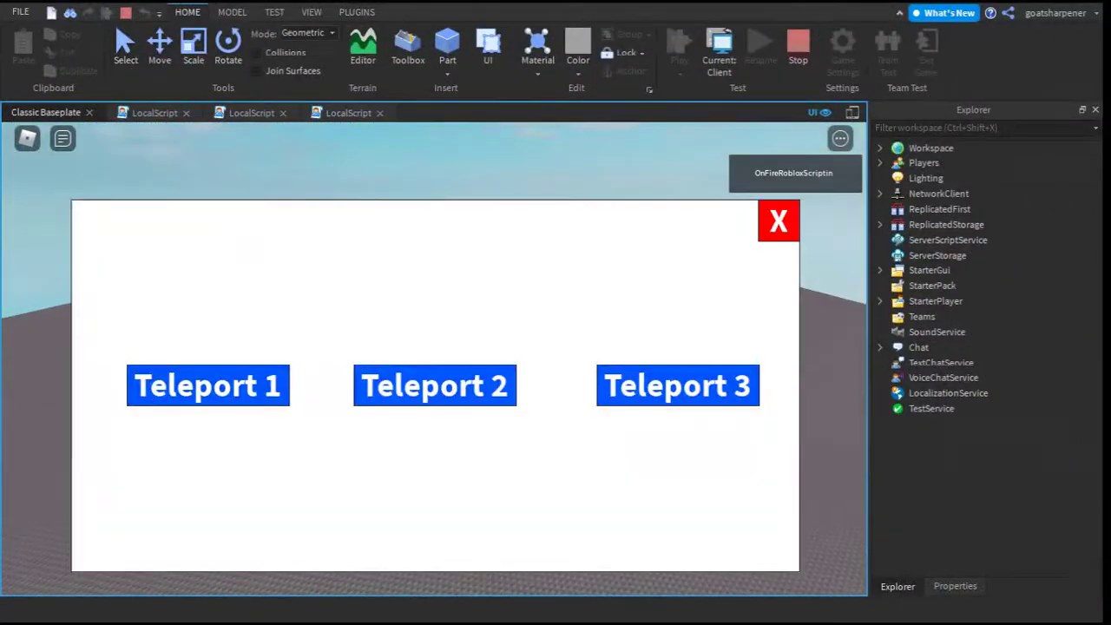
click(284, 397)
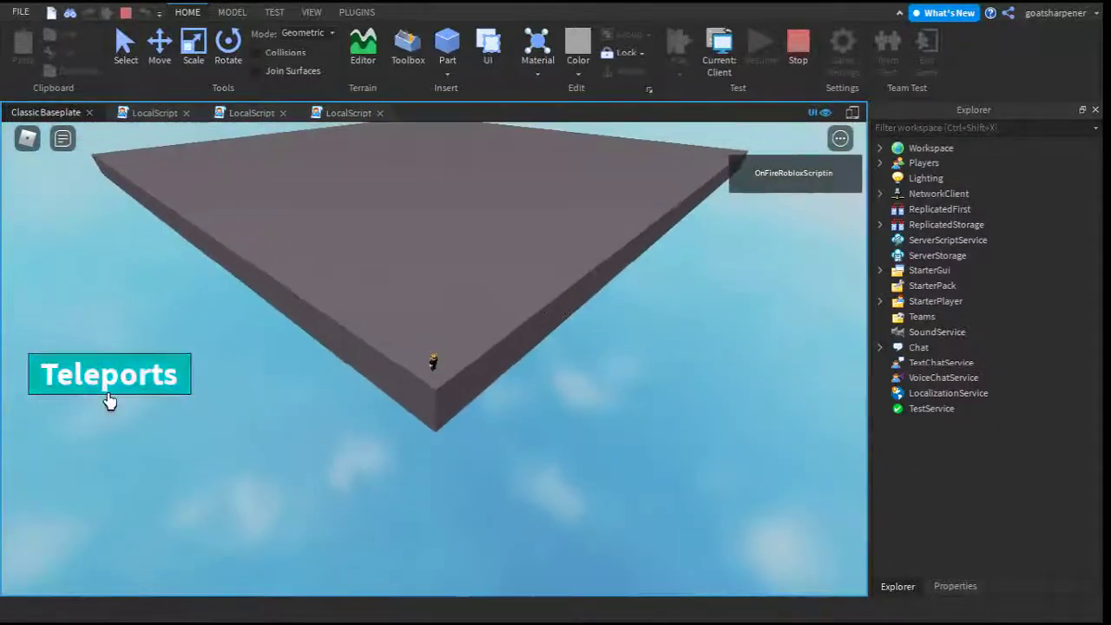
click(106, 390)
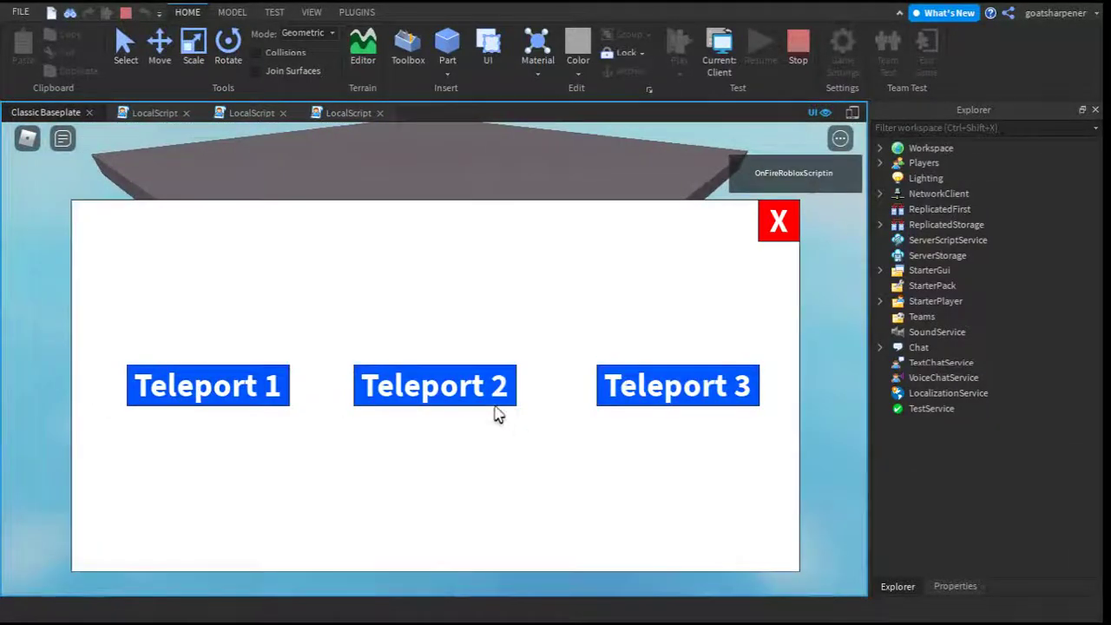
click(284, 399)
Step: Reopen the panel repeatedly and teleport with Teleport 1 and another button
click(110, 389)
click(736, 388)
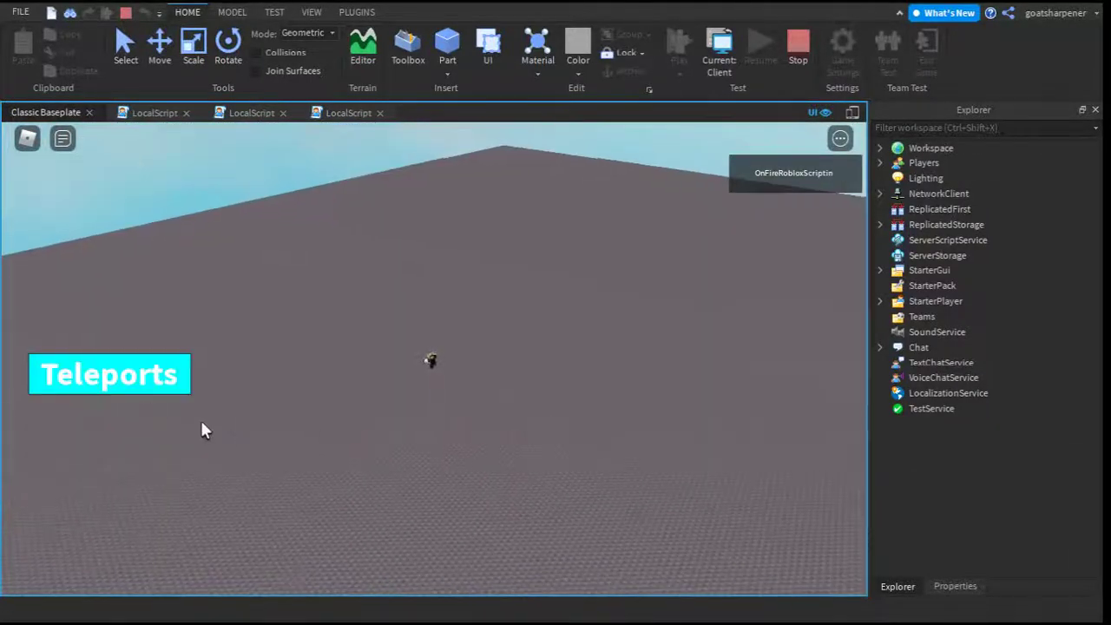
click(165, 381)
click(230, 393)
click(144, 384)
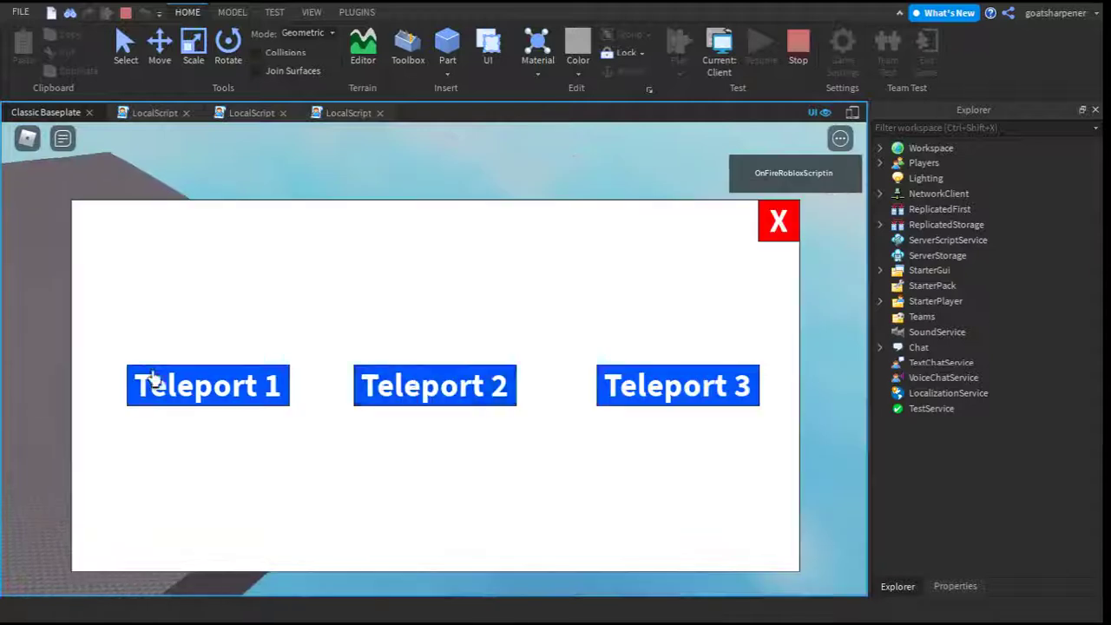
click(265, 392)
click(110, 373)
Step: Test Teleport 2, 3 and 1 in turn, ending back on the baseplate via Teleport 1
click(450, 397)
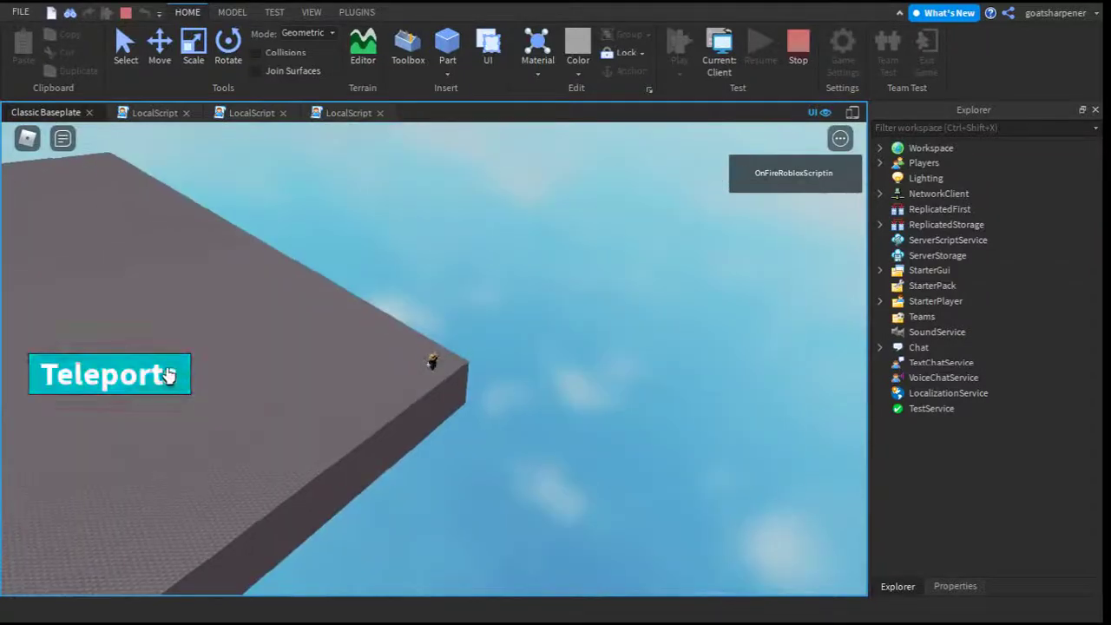
click(668, 399)
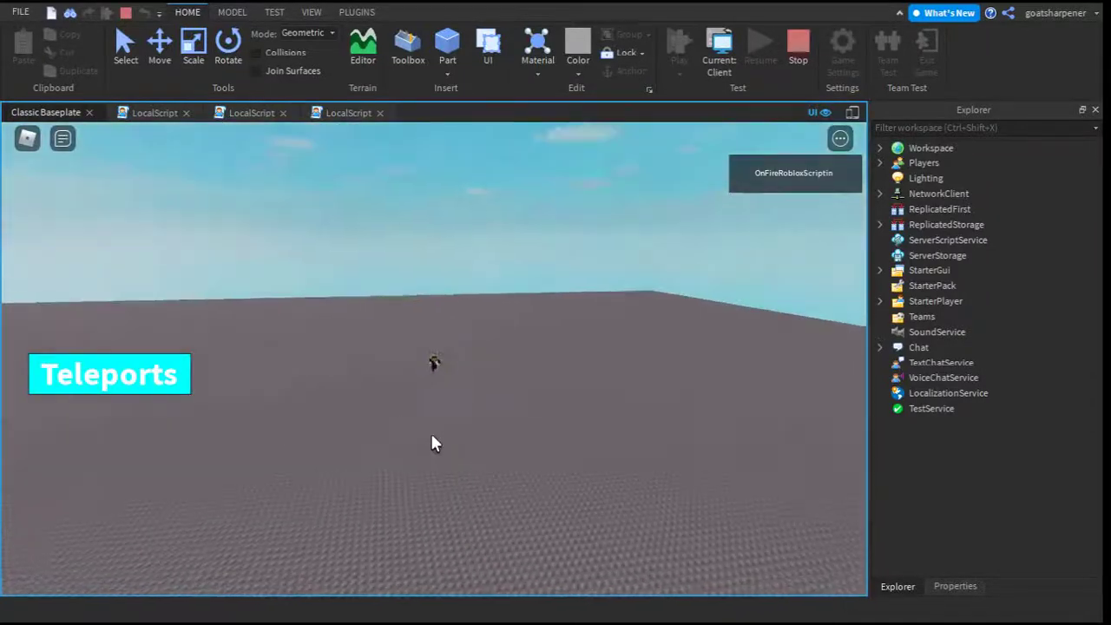
click(165, 382)
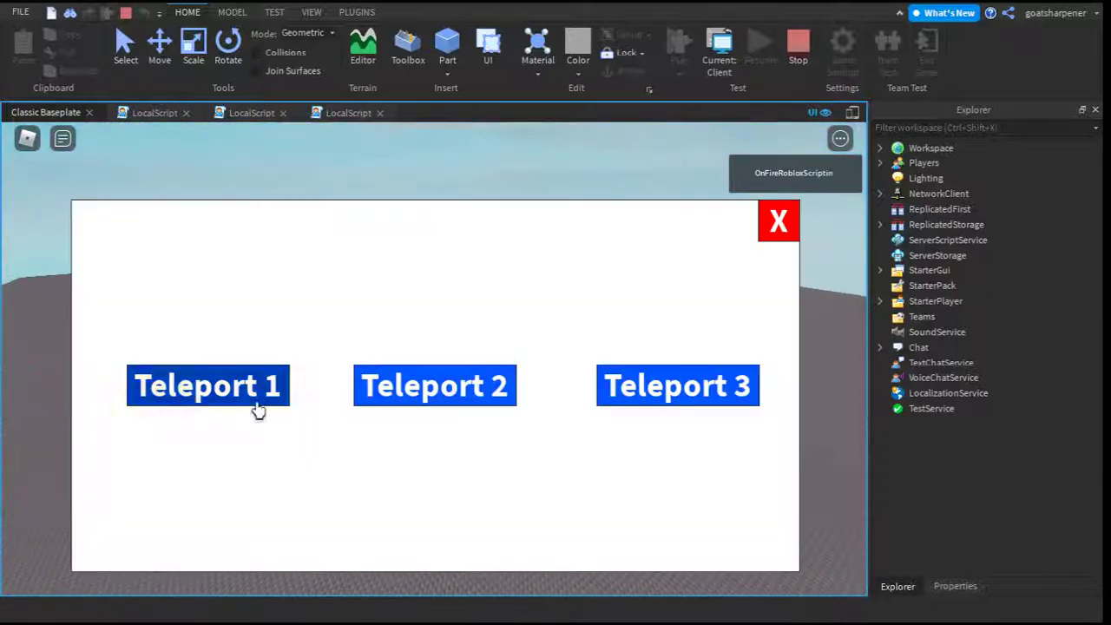
click(260, 391)
click(178, 380)
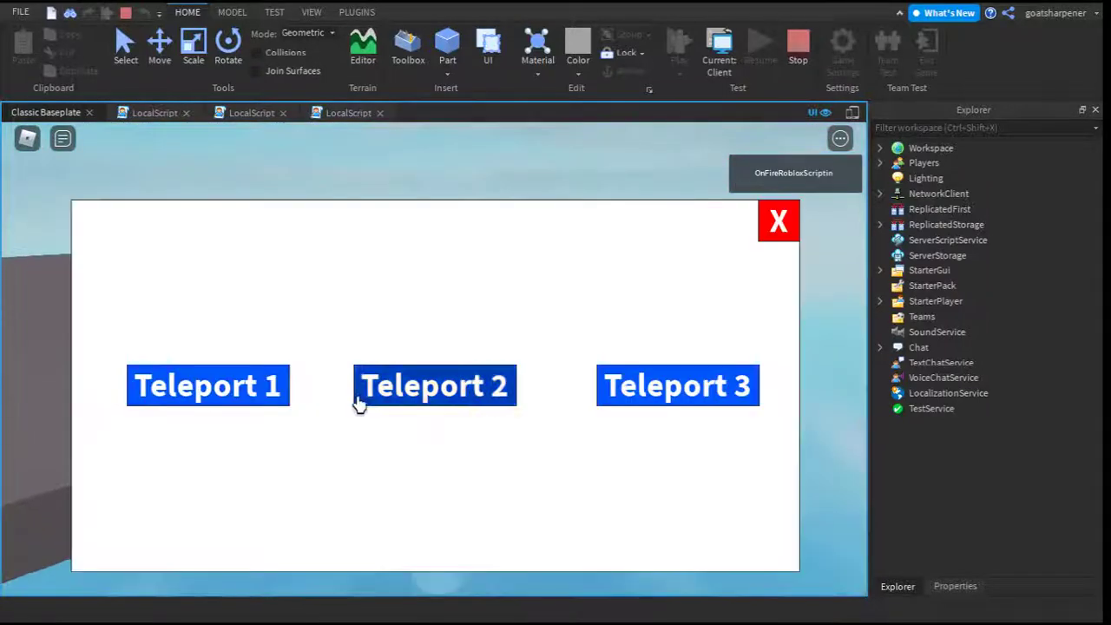
click(496, 390)
click(119, 368)
click(609, 379)
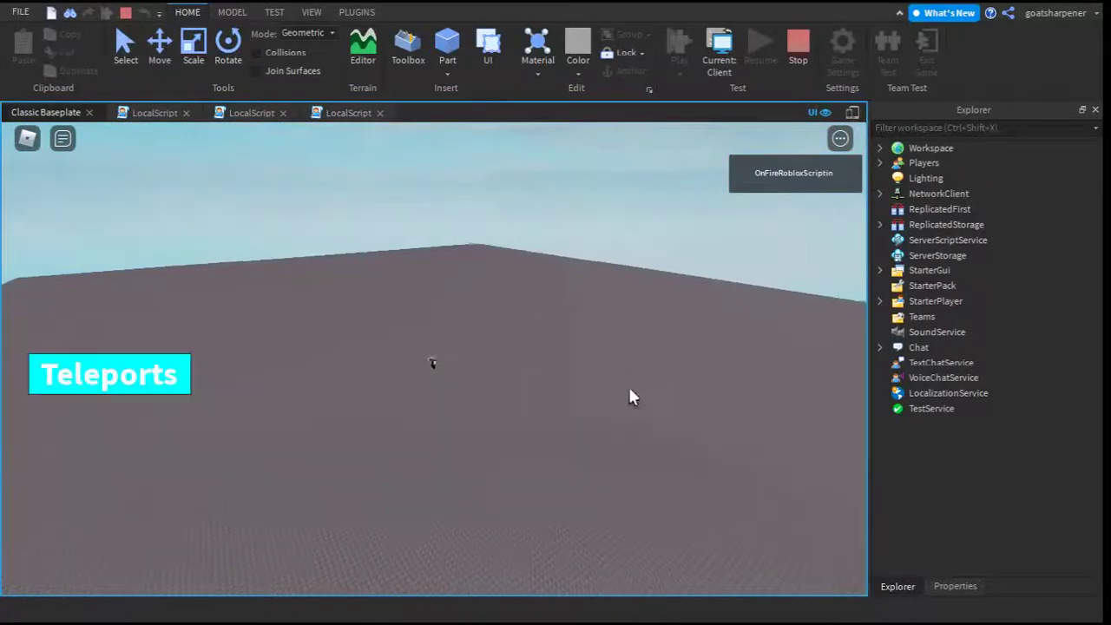
click(99, 376)
click(287, 401)
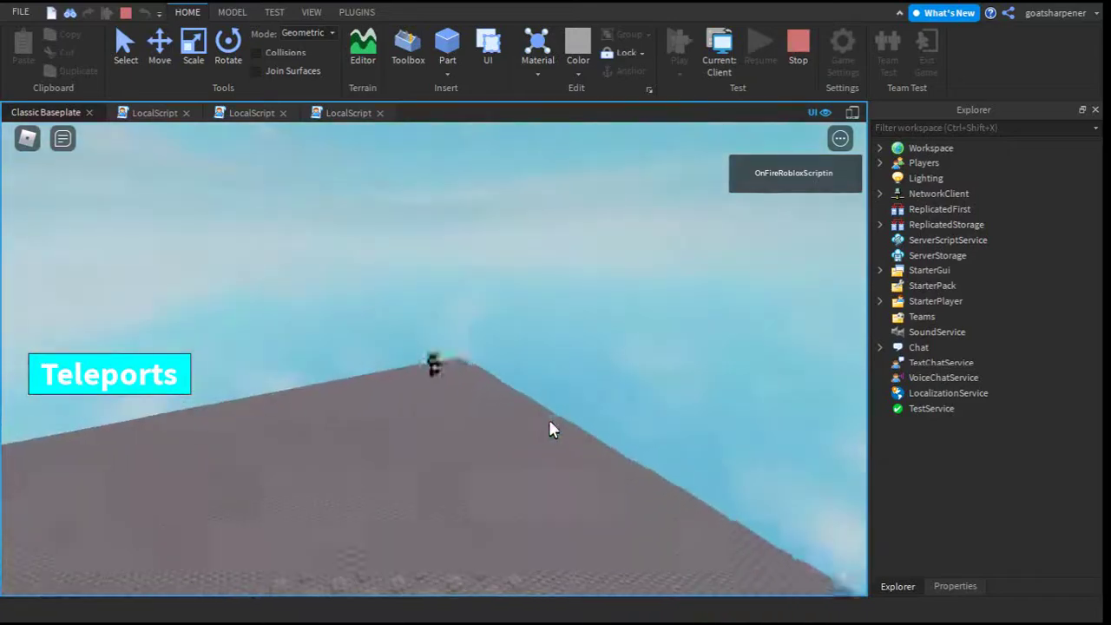